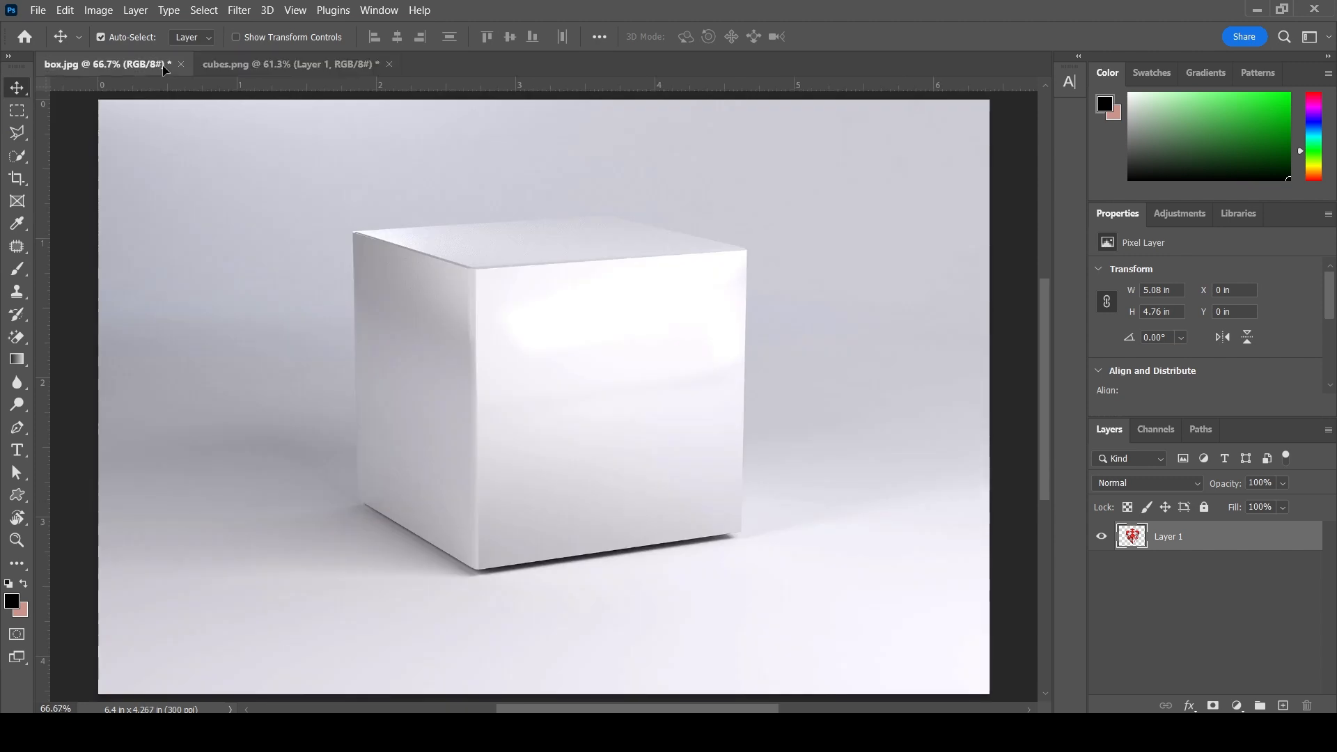
- Place the checkered cube over the white box and fit a Perspective Warp plane to the cube's right face
{"action": "mouse_move", "coordinate": [579, 339]}
{"action": "left_mouse_down"}
{"action": "mouse_move", "coordinate": [555, 362]}
{"action": "mouse_move", "coordinate": [565, 358]}
{"action": "left_mouse_up"}
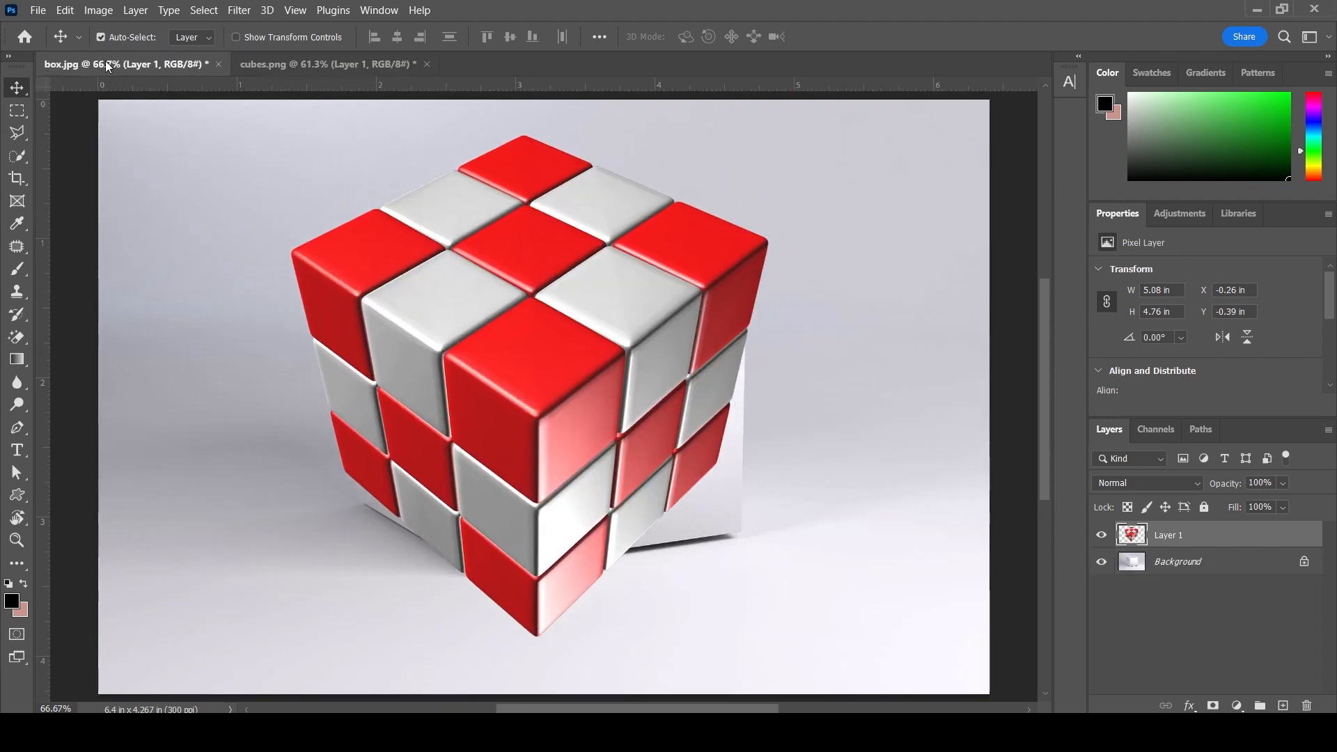
{"action": "left_click", "coordinate": [67, 12]}
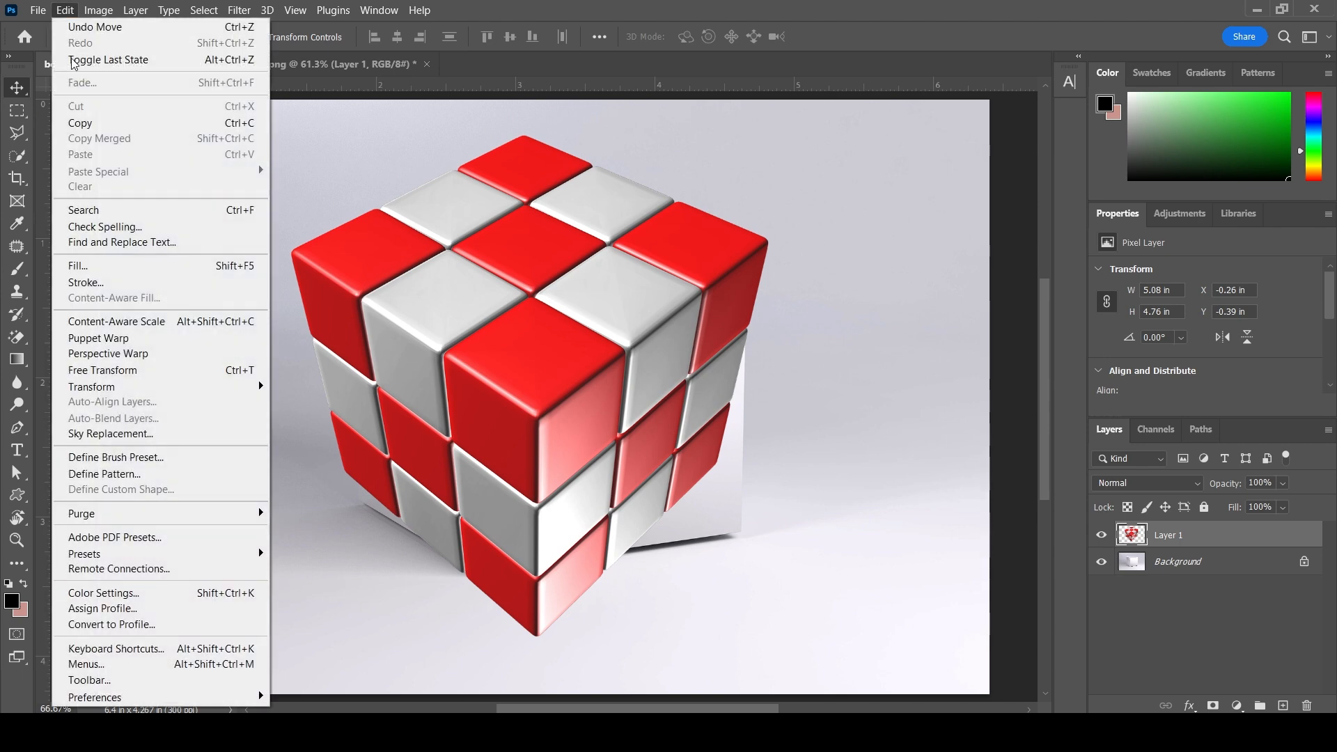
{"action": "left_click", "coordinate": [136, 360]}
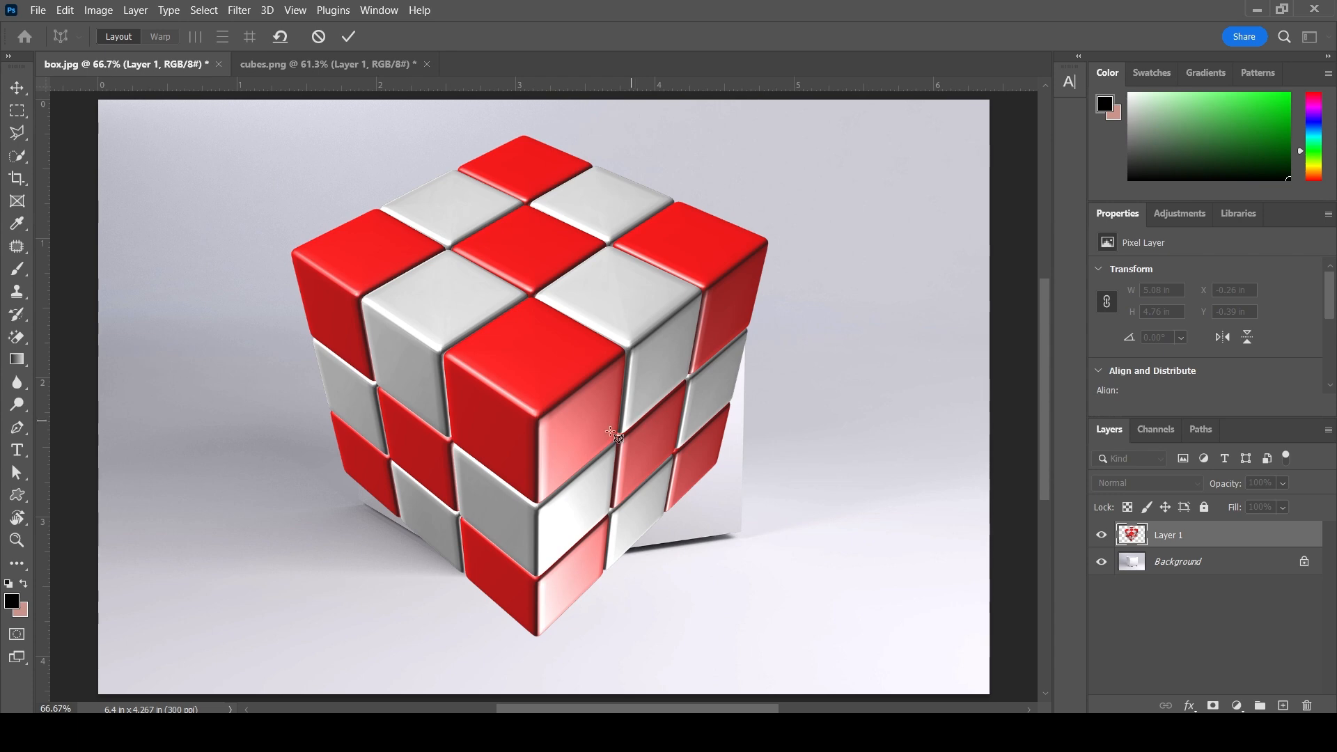
{"action": "left_click_drag", "start_coordinate": [540, 416], "coordinate": [573, 633]}
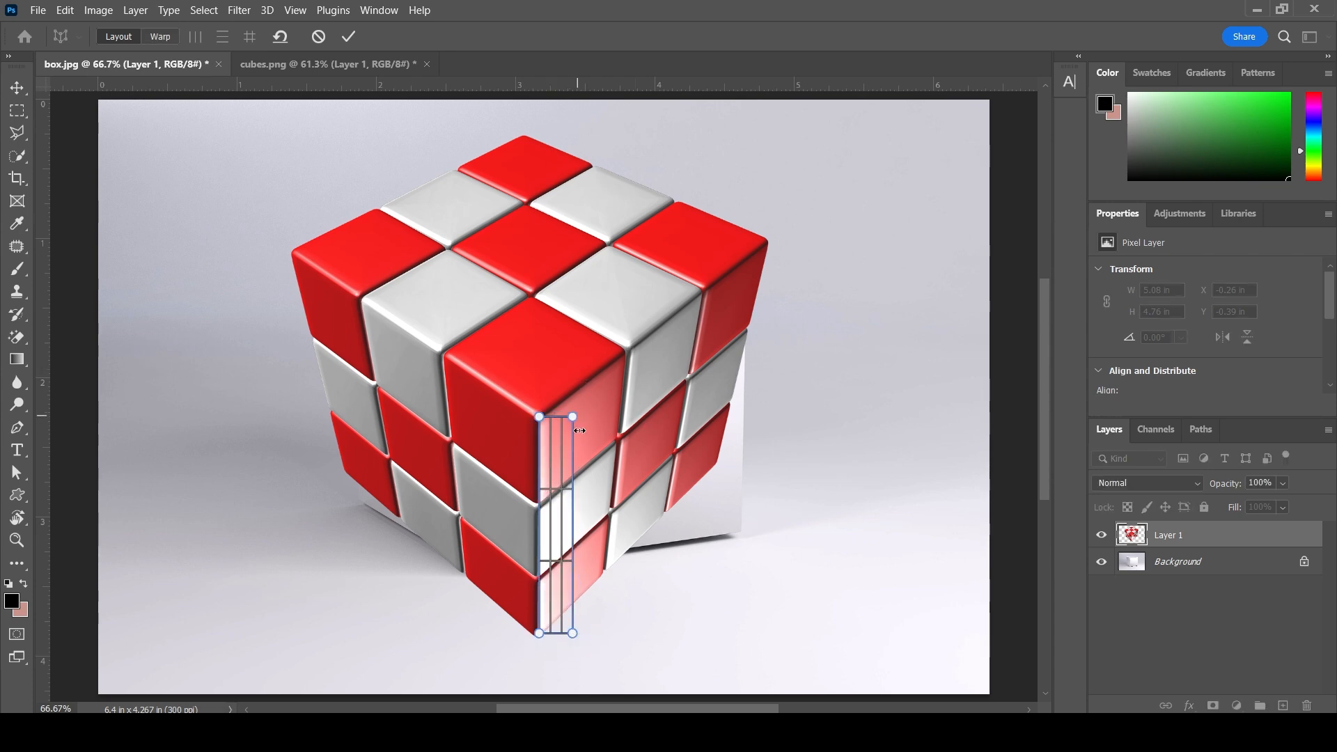
{"action": "left_click_drag", "start_coordinate": [574, 417], "coordinate": [768, 240]}
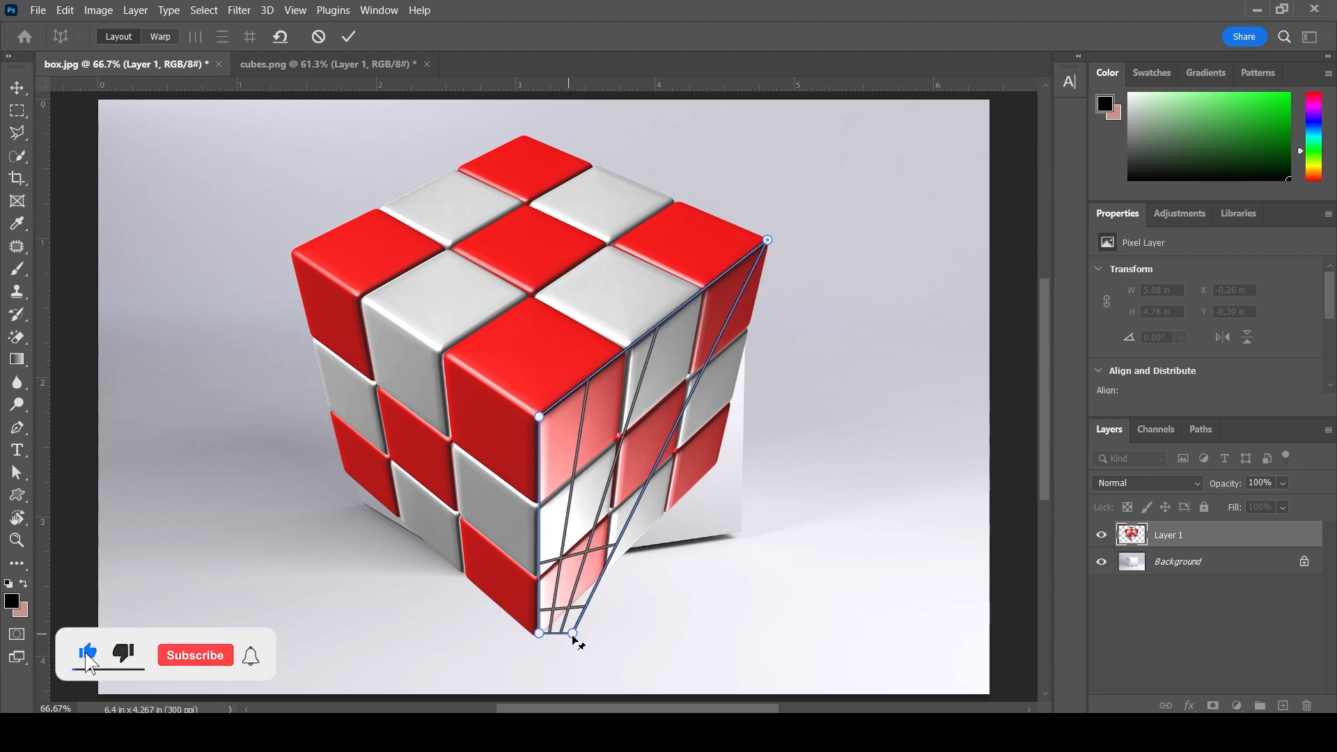
{"action": "left_click_drag", "start_coordinate": [574, 635], "coordinate": [720, 466]}
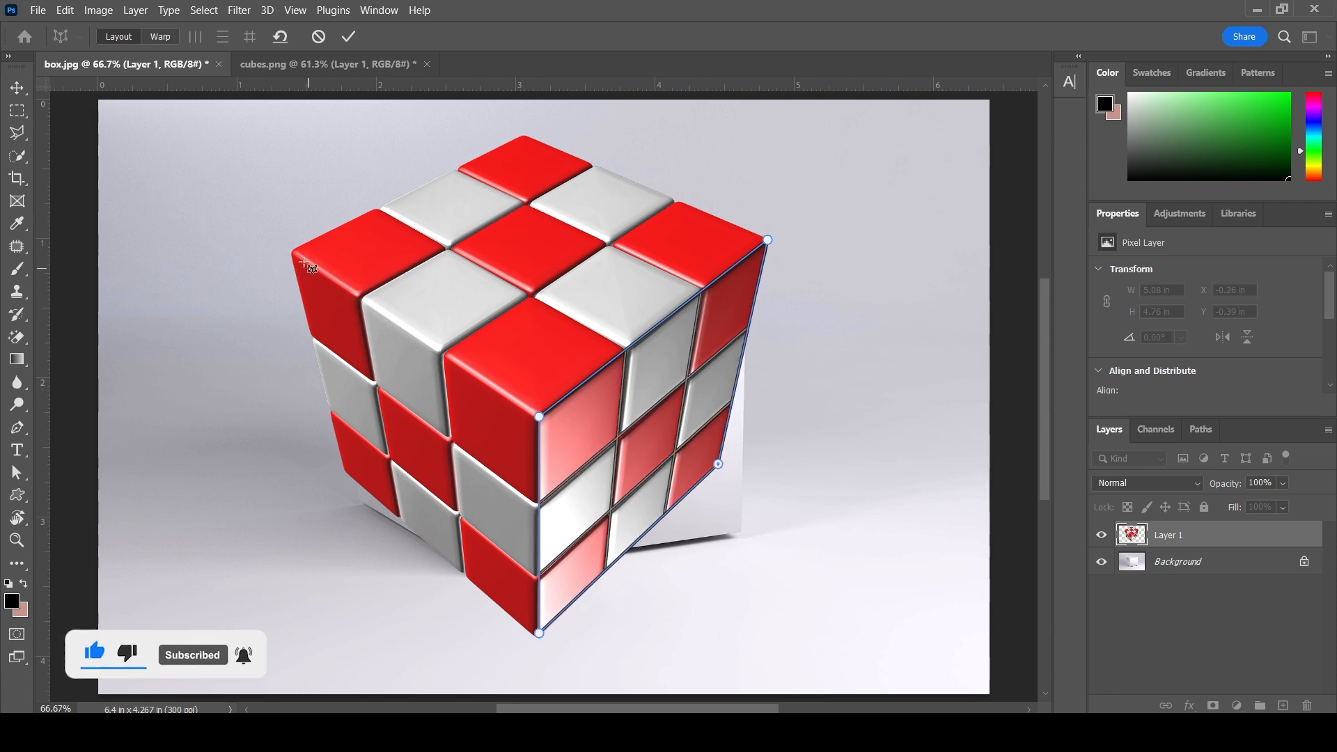
- Add Perspective Warp planes over the cube's left and top faces, joined to the existing plane at the shared corners
{"action": "left_click_drag", "start_coordinate": [293, 253], "coordinate": [538, 634]}
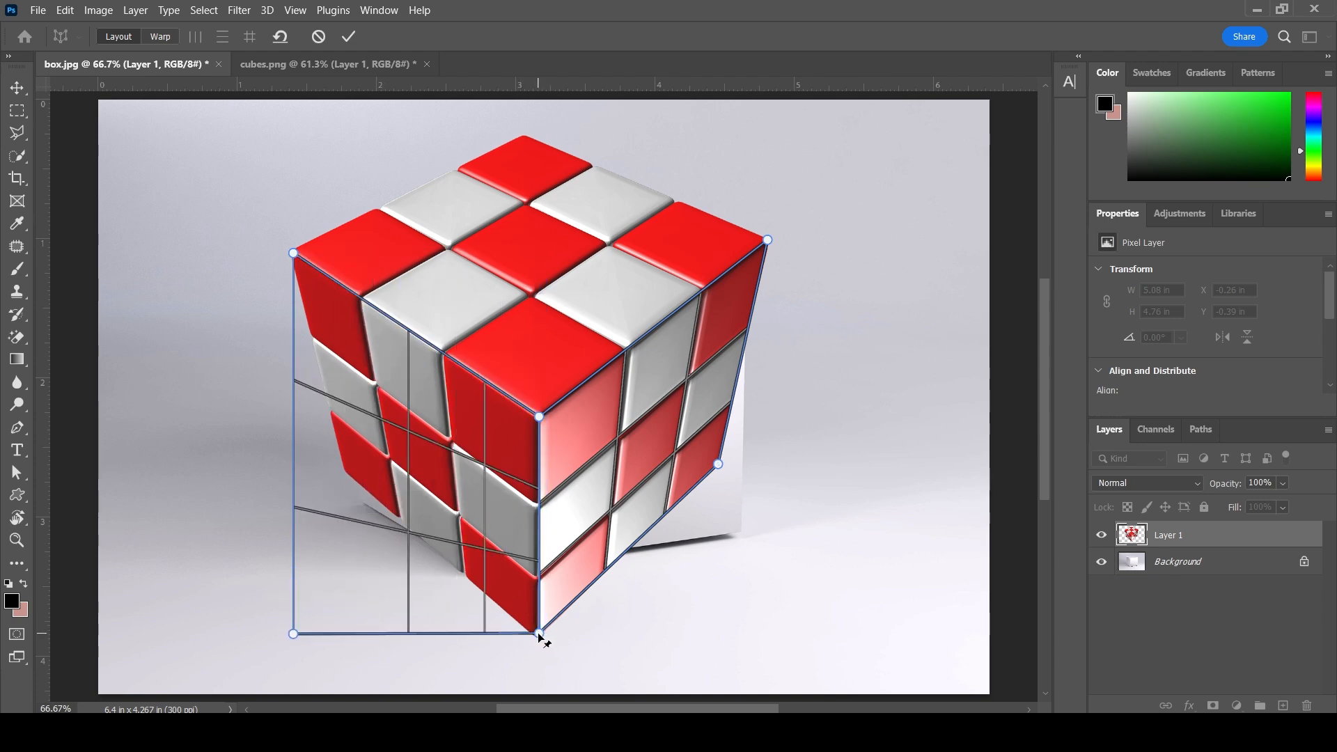
{"action": "left_click_drag", "start_coordinate": [293, 633], "coordinate": [344, 473]}
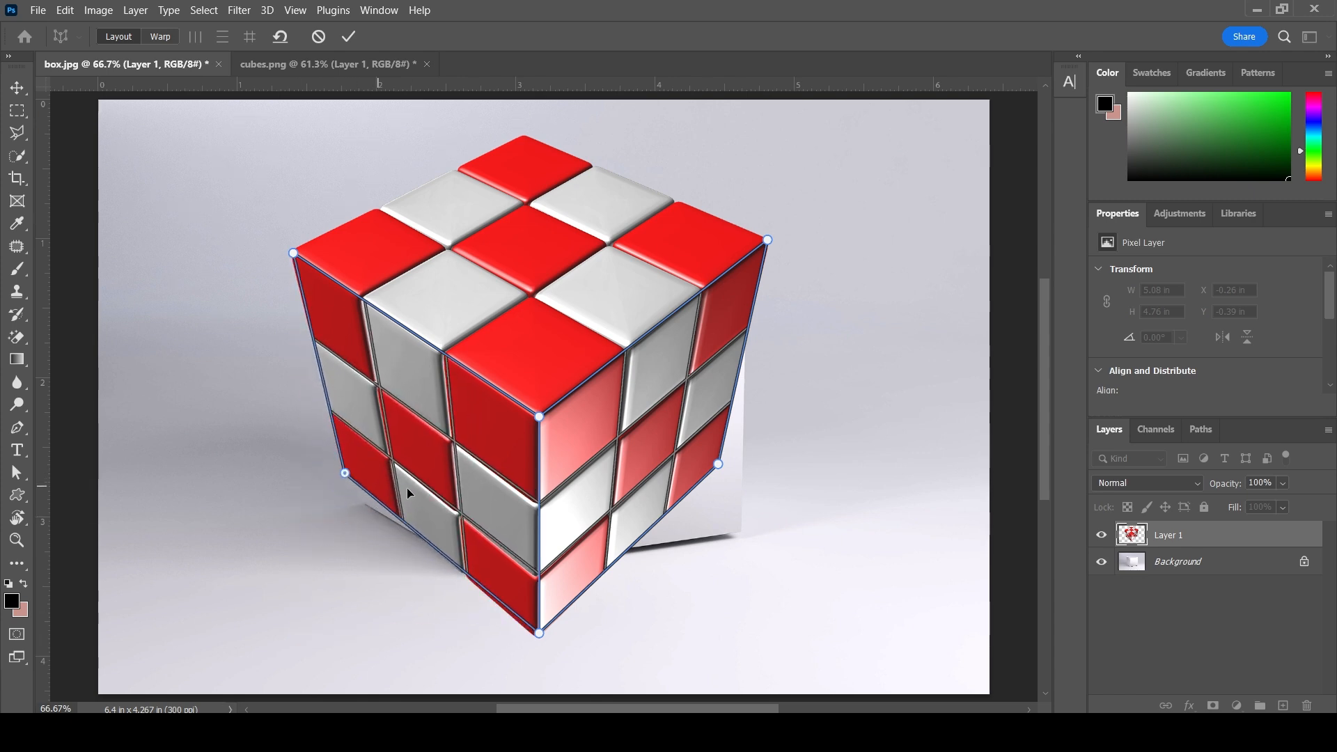
{"action": "left_click_drag", "start_coordinate": [293, 252], "coordinate": [293, 252]}
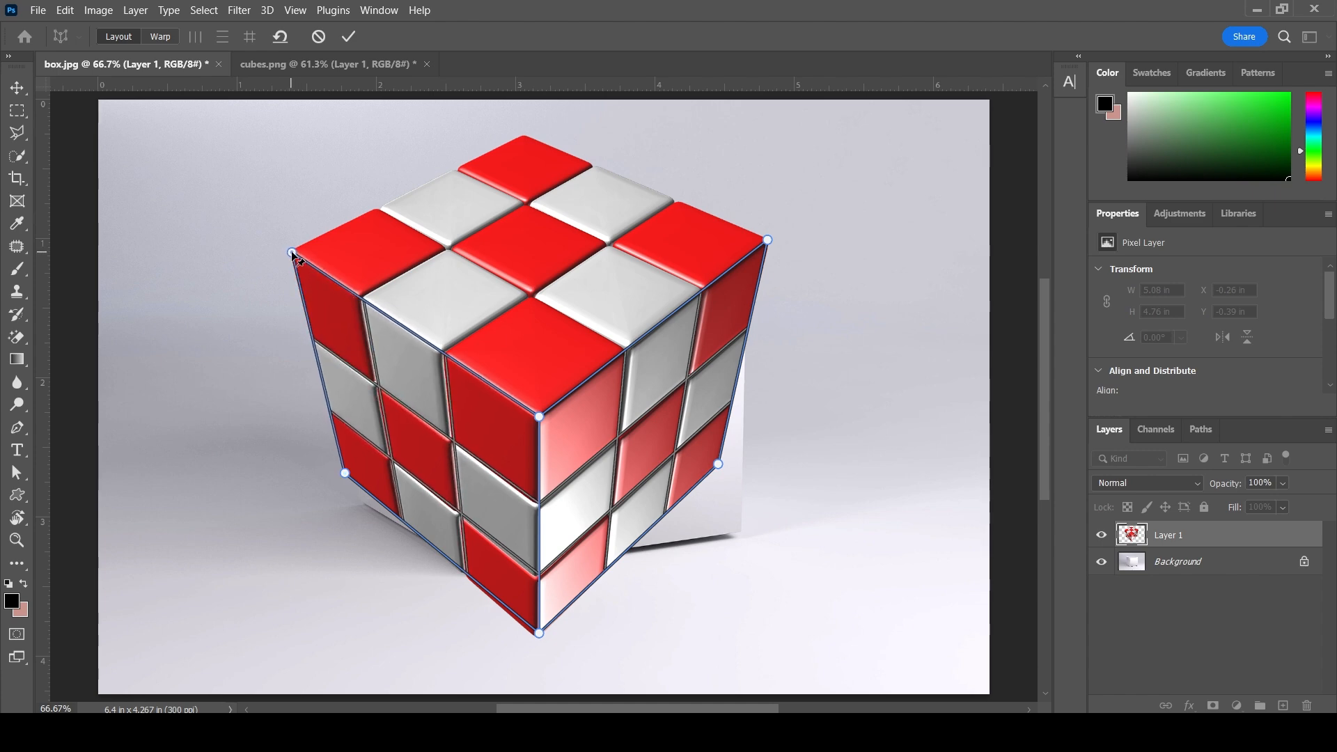
{"action": "left_click_drag", "start_coordinate": [522, 131], "coordinate": [768, 240]}
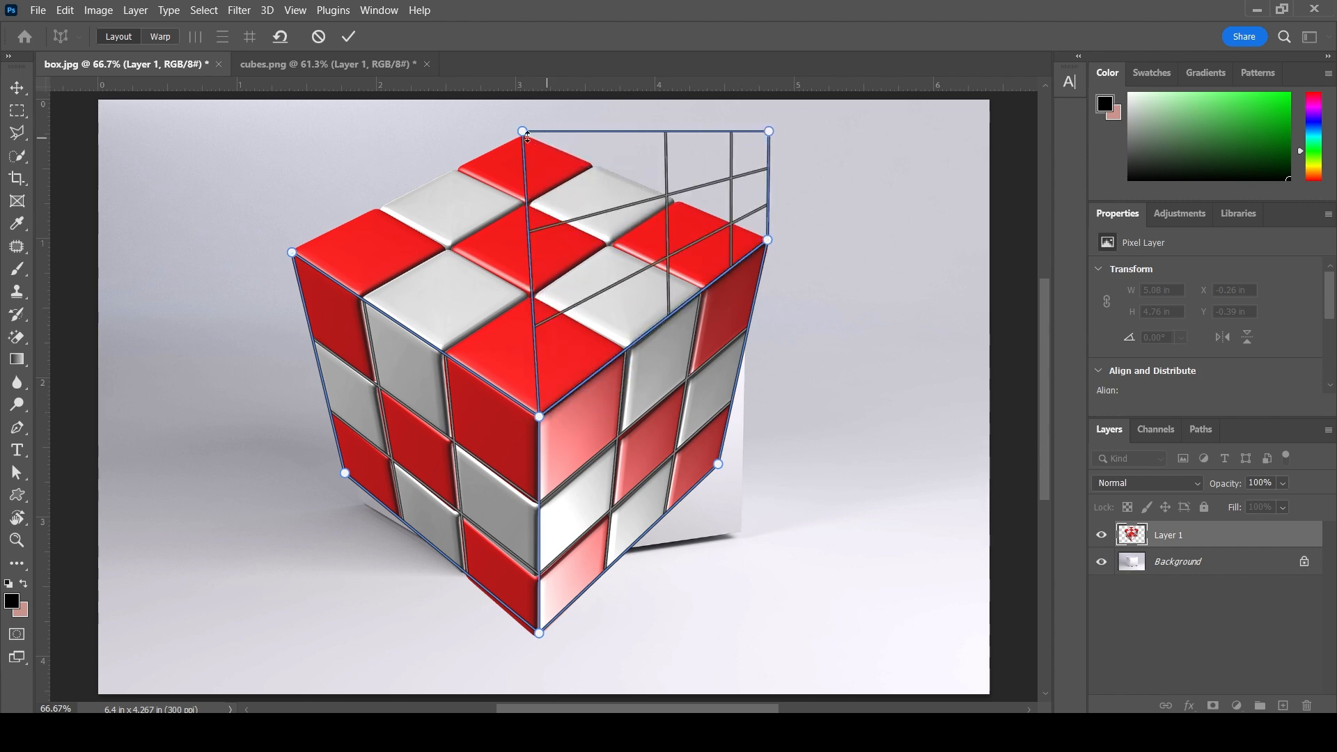
{"action": "left_click_drag", "start_coordinate": [522, 131], "coordinate": [291, 251]}
{"action": "left_click_drag", "start_coordinate": [768, 131], "coordinate": [524, 137]}
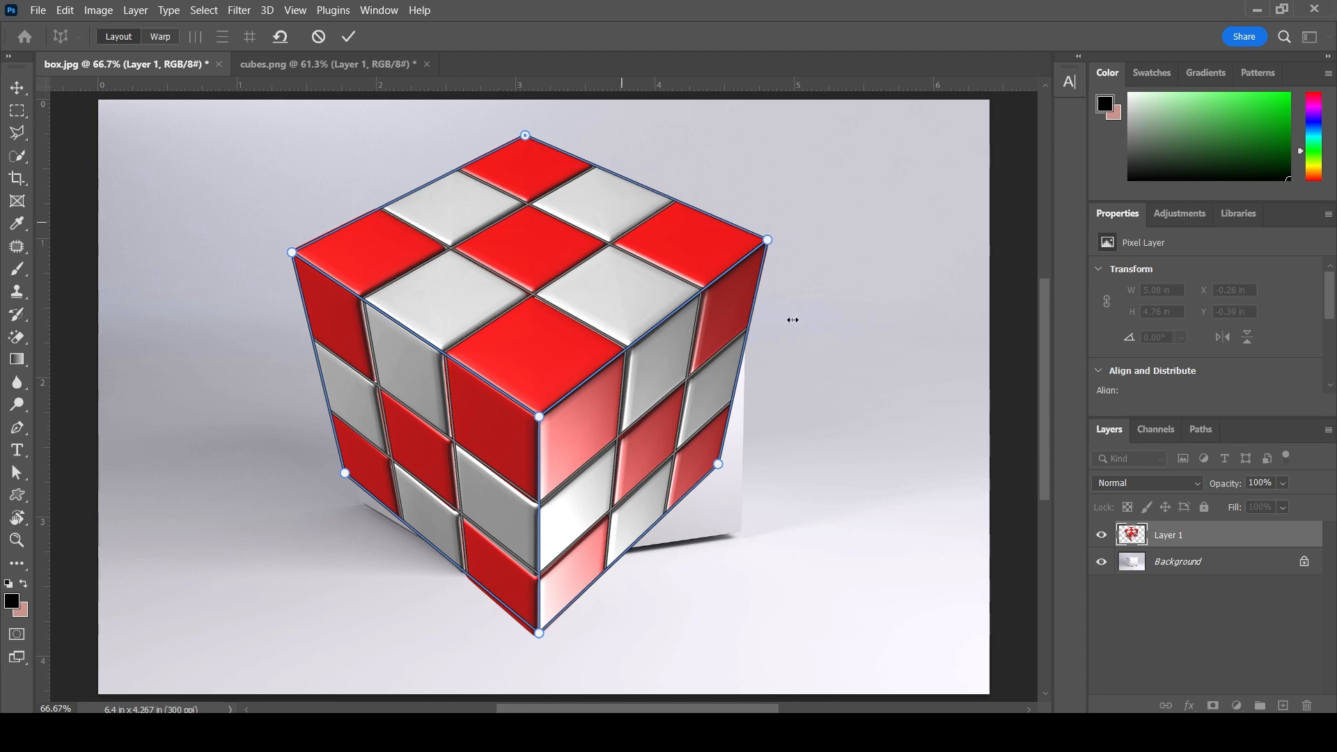
- Lower the cube layer's opacity to 48% and warp the plane corners roughly onto the white box's corners
{"action": "left_click", "coordinate": [161, 39]}
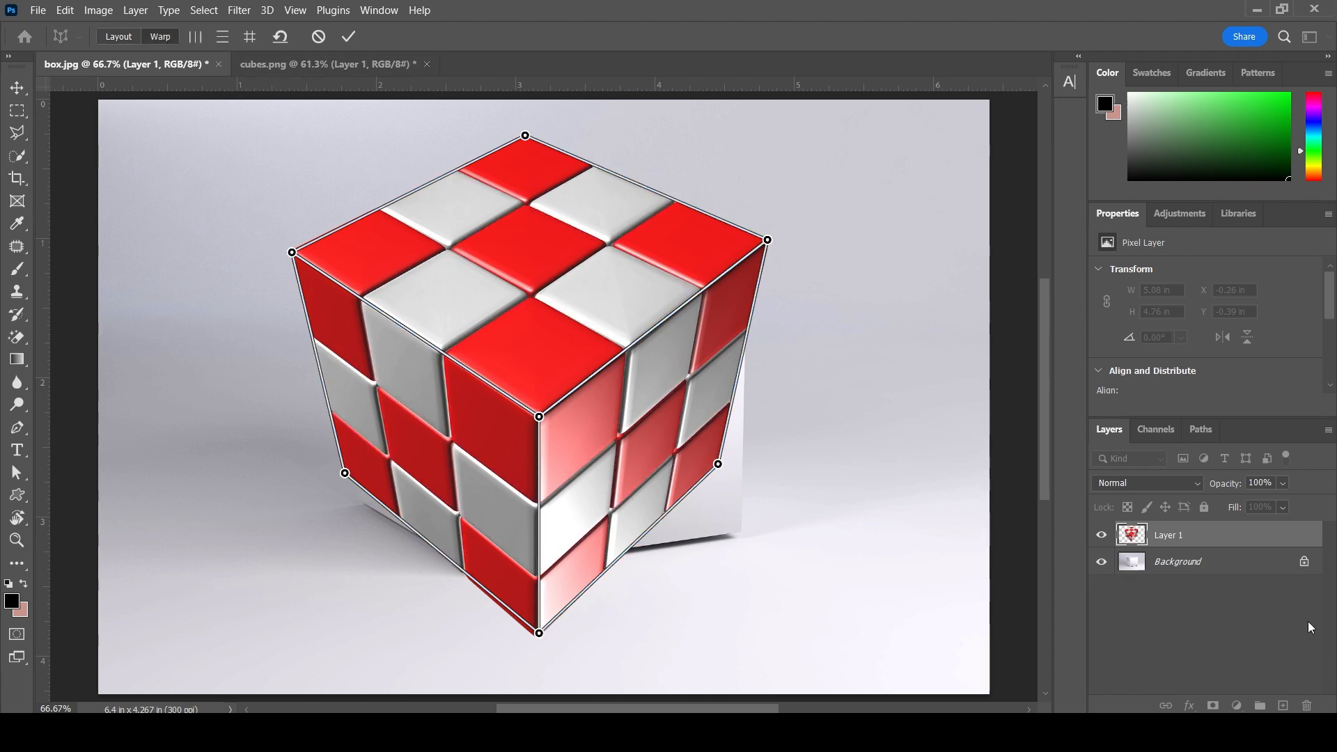
{"action": "left_click_drag", "start_coordinate": [1230, 487], "coordinate": [1035, 545]}
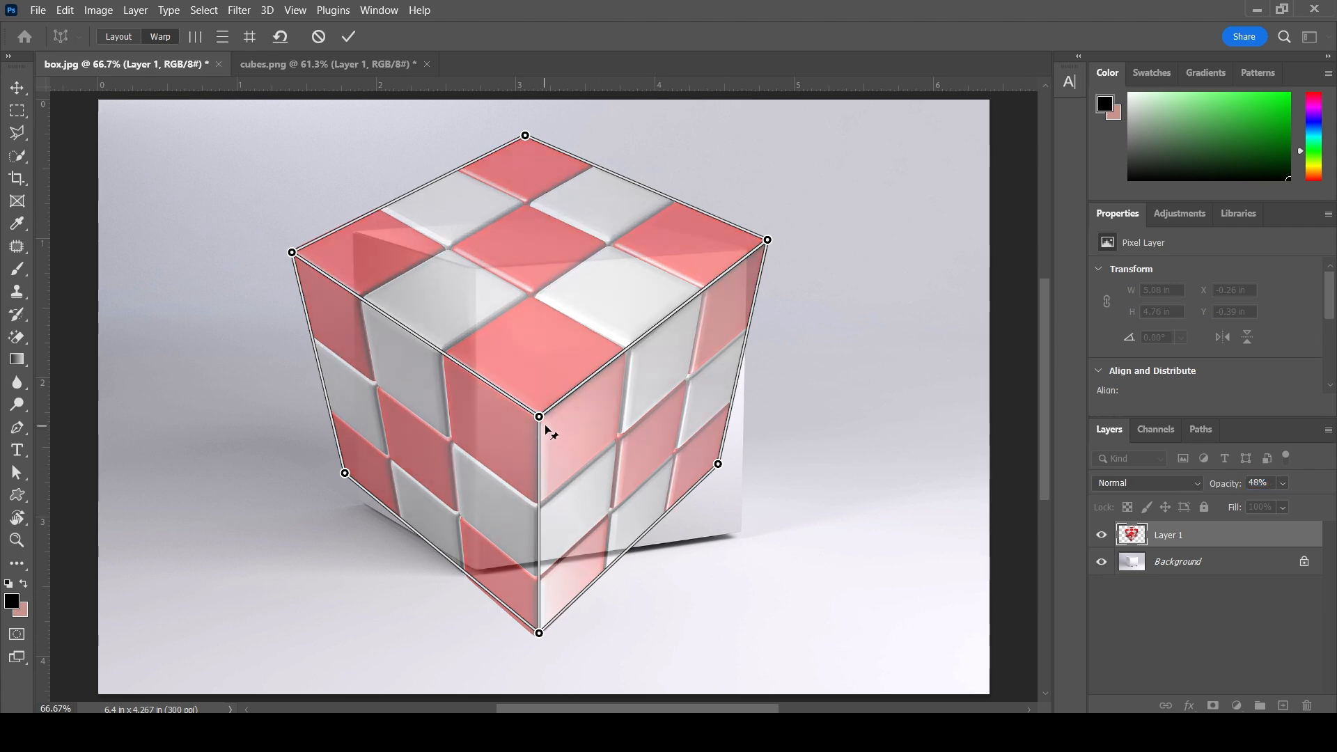
{"action": "left_click_drag", "start_coordinate": [539, 416], "coordinate": [465, 254]}
{"action": "left_click_drag", "start_coordinate": [524, 628], "coordinate": [477, 570]}
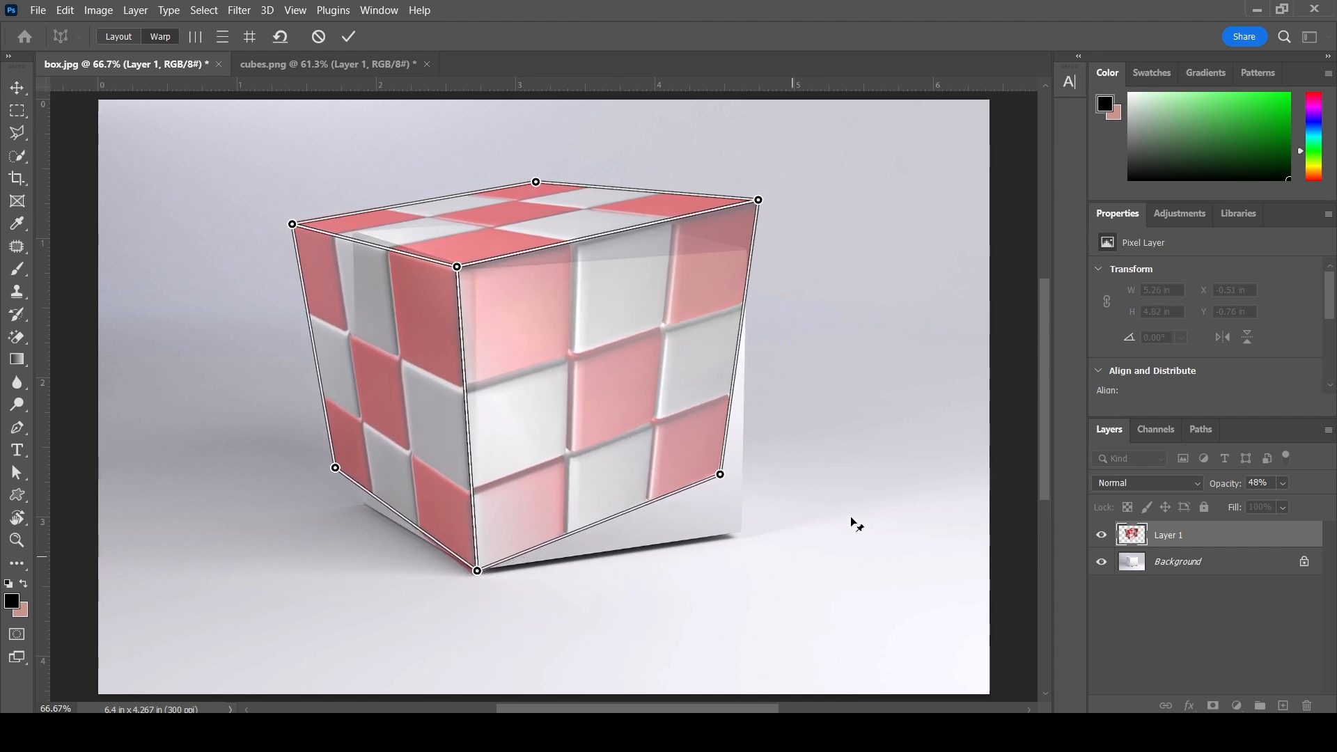
{"action": "left_click_drag", "start_coordinate": [724, 475], "coordinate": [738, 538]}
{"action": "left_click_drag", "start_coordinate": [761, 205], "coordinate": [749, 245]}
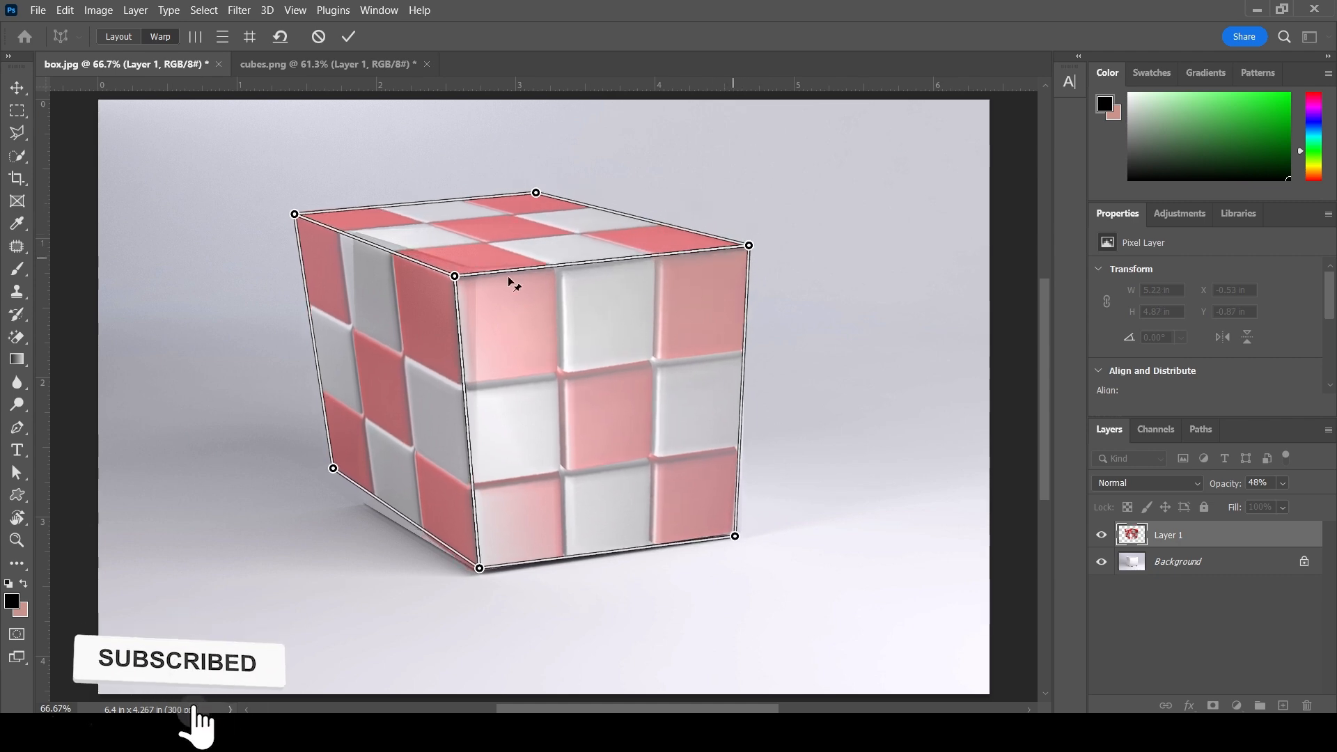
{"action": "left_click_drag", "start_coordinate": [304, 215], "coordinate": [357, 237]}
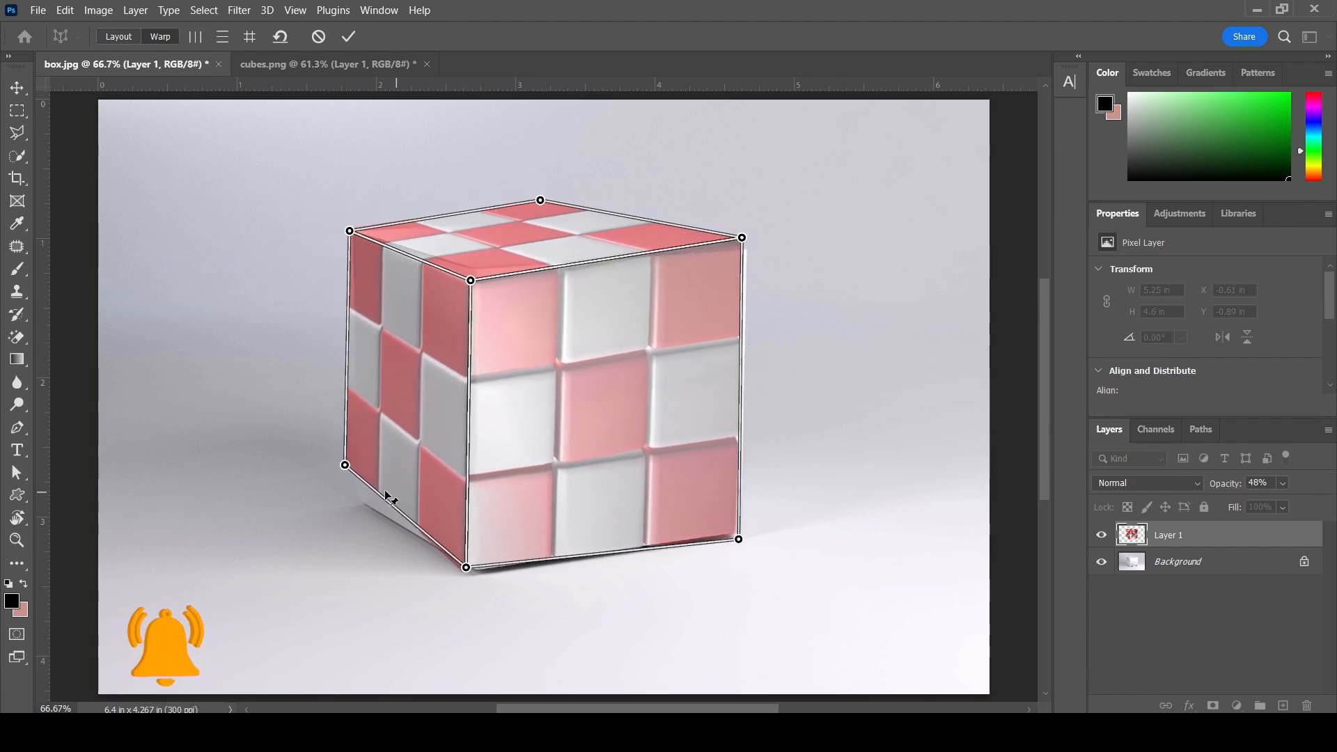
{"action": "left_click_drag", "start_coordinate": [346, 468], "coordinate": [364, 511]}
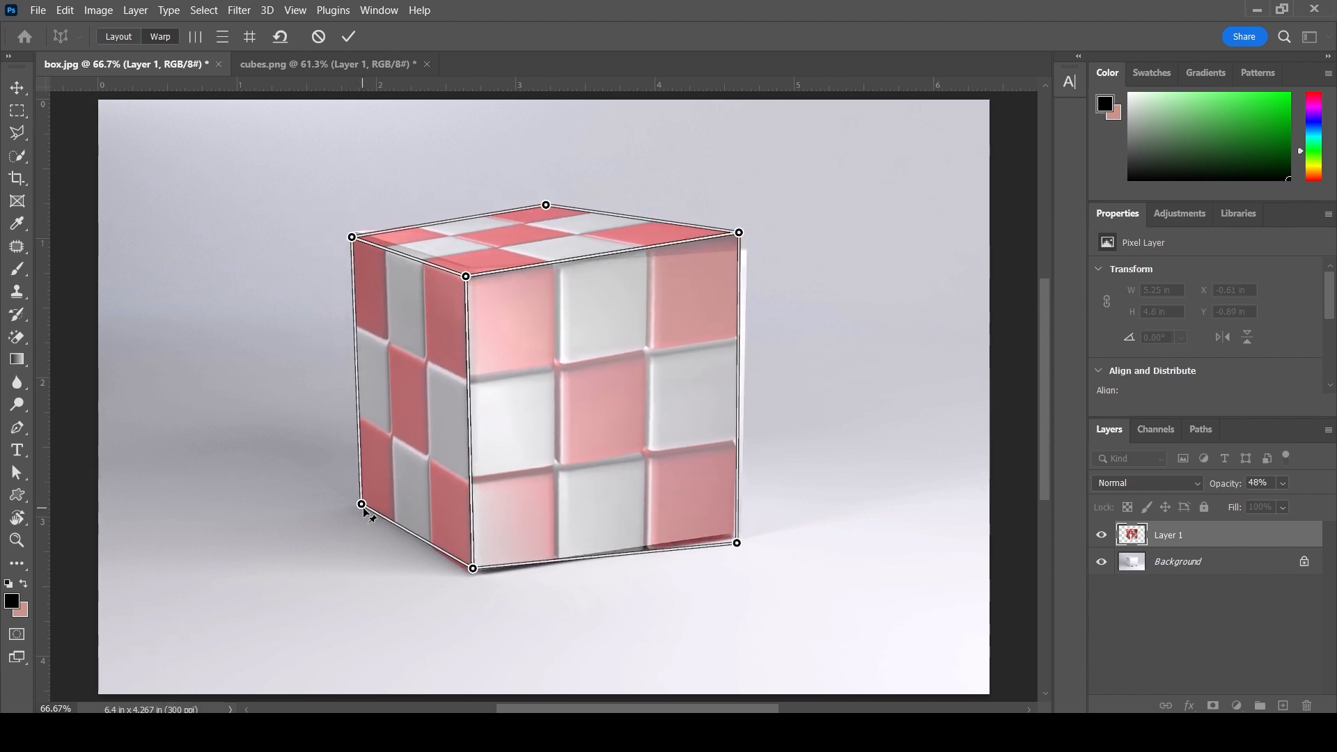
- Fine-tune the perspective corners, including the rear top corner, to match the white box exactly, and apply the warp
{"action": "left_click_drag", "start_coordinate": [741, 236], "coordinate": [749, 253]}
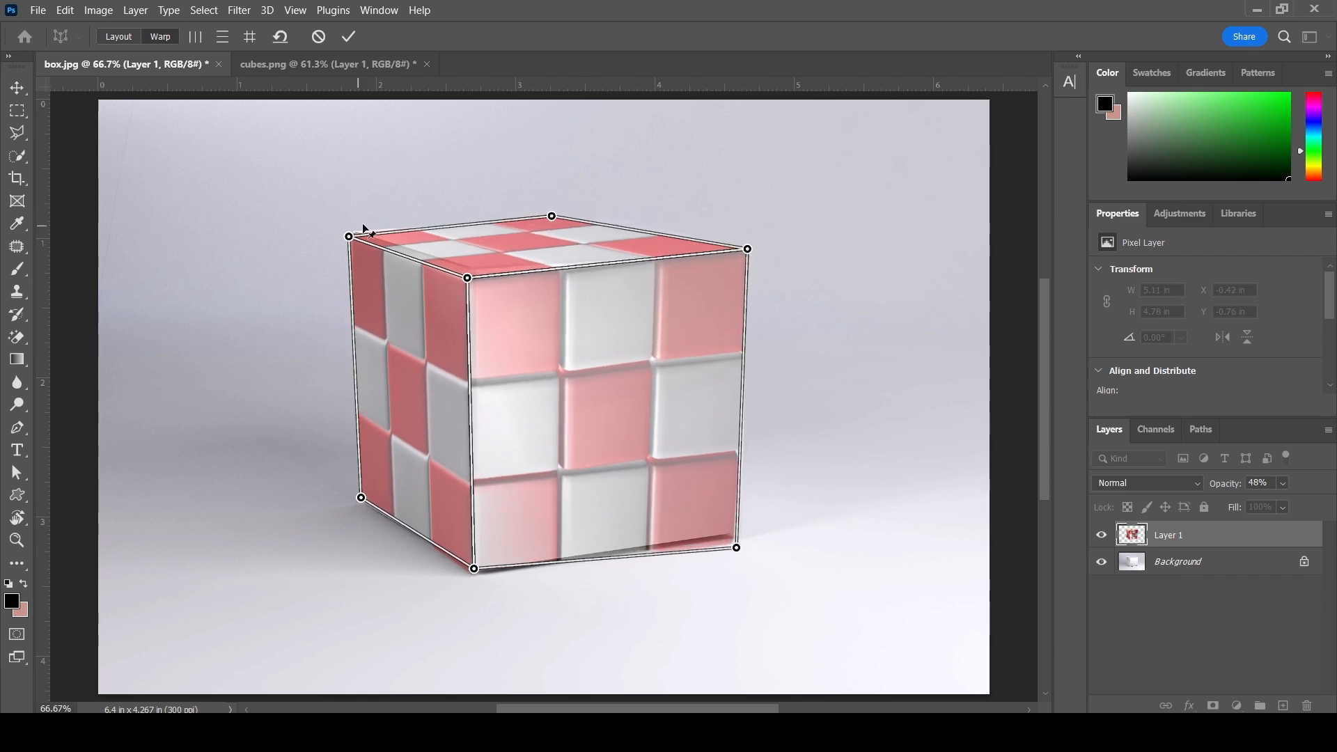
{"action": "left_click_drag", "start_coordinate": [353, 239], "coordinate": [359, 233]}
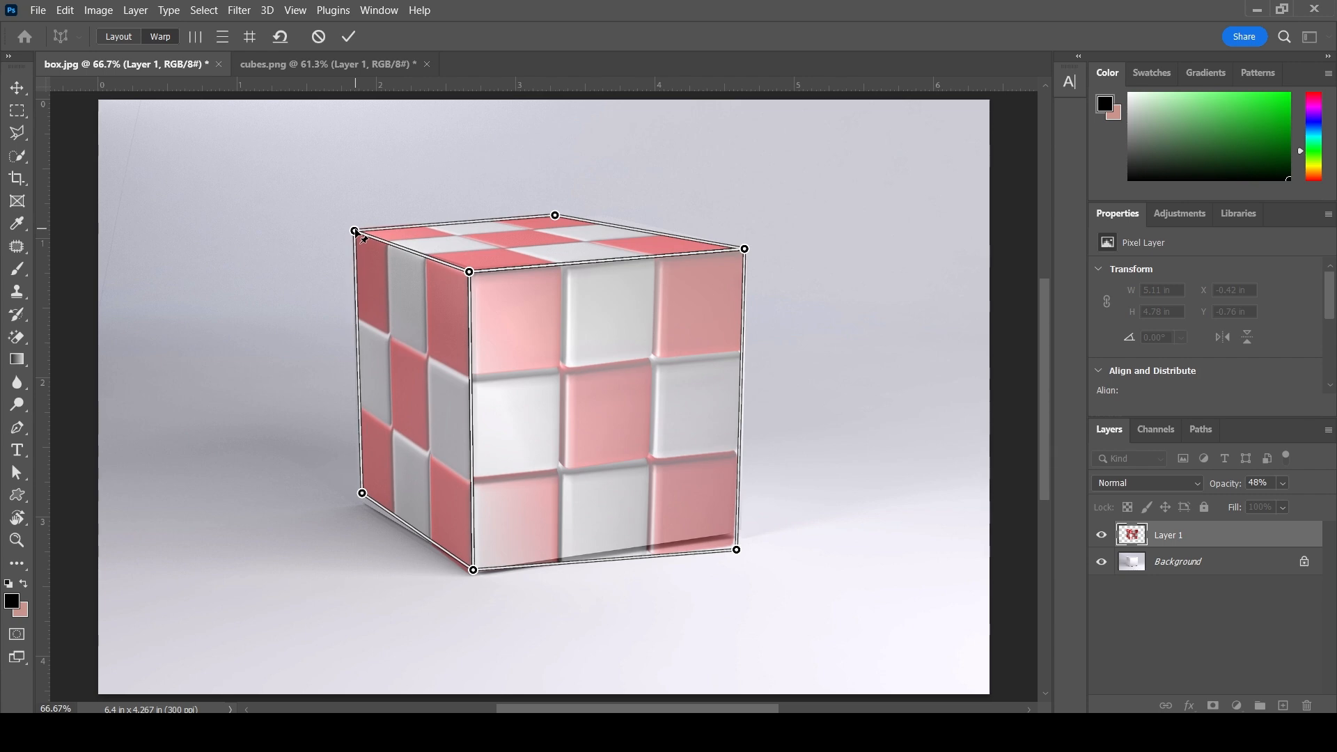
{"action": "left_click_drag", "start_coordinate": [736, 550], "coordinate": [741, 531]}
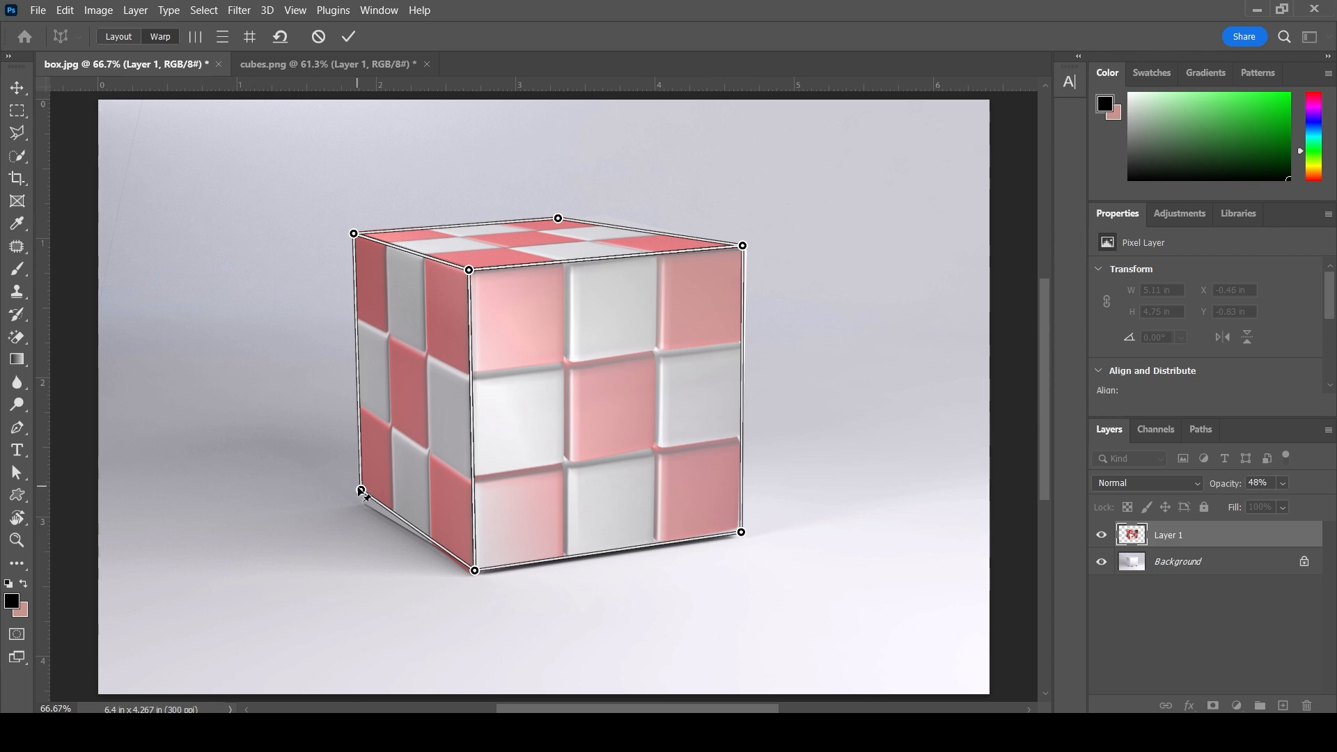
{"action": "left_click_drag", "start_coordinate": [362, 491], "coordinate": [362, 504]}
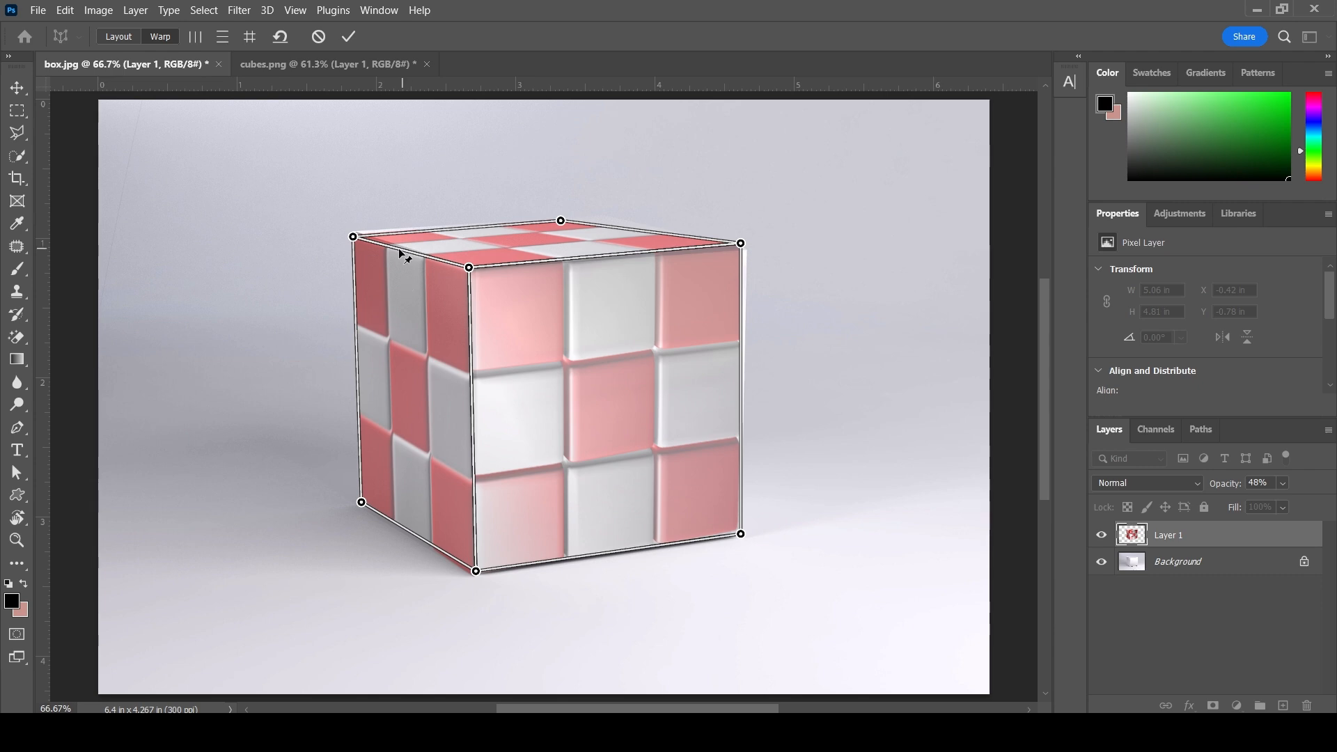
{"action": "left_click_drag", "start_coordinate": [353, 237], "coordinate": [353, 229]}
{"action": "left_click_drag", "start_coordinate": [740, 244], "coordinate": [747, 248]}
{"action": "left_click_drag", "start_coordinate": [569, 220], "coordinate": [608, 220]}
{"action": "left_click_drag", "start_coordinate": [353, 230], "coordinate": [357, 234]}
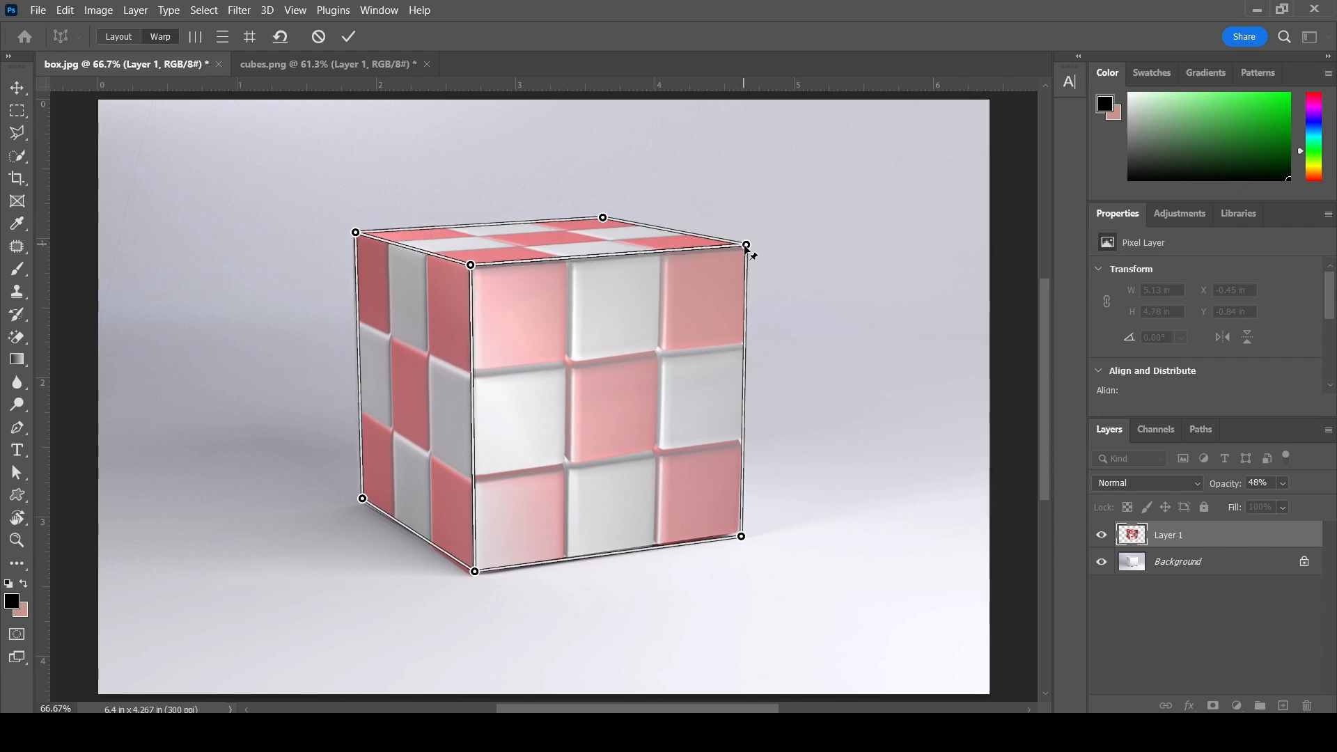
{"action": "left_click_drag", "start_coordinate": [747, 252], "coordinate": [746, 257]}
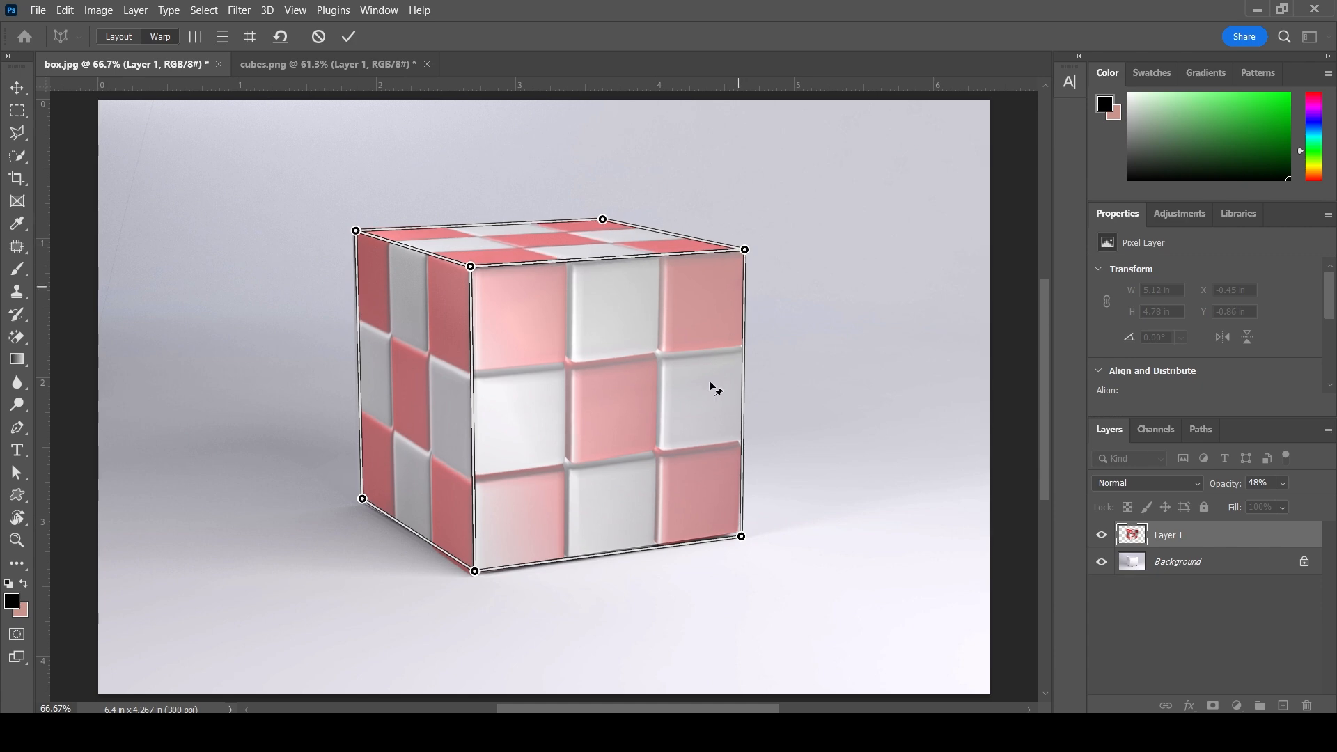
{"action": "left_click_drag", "start_coordinate": [742, 538], "coordinate": [743, 534]}
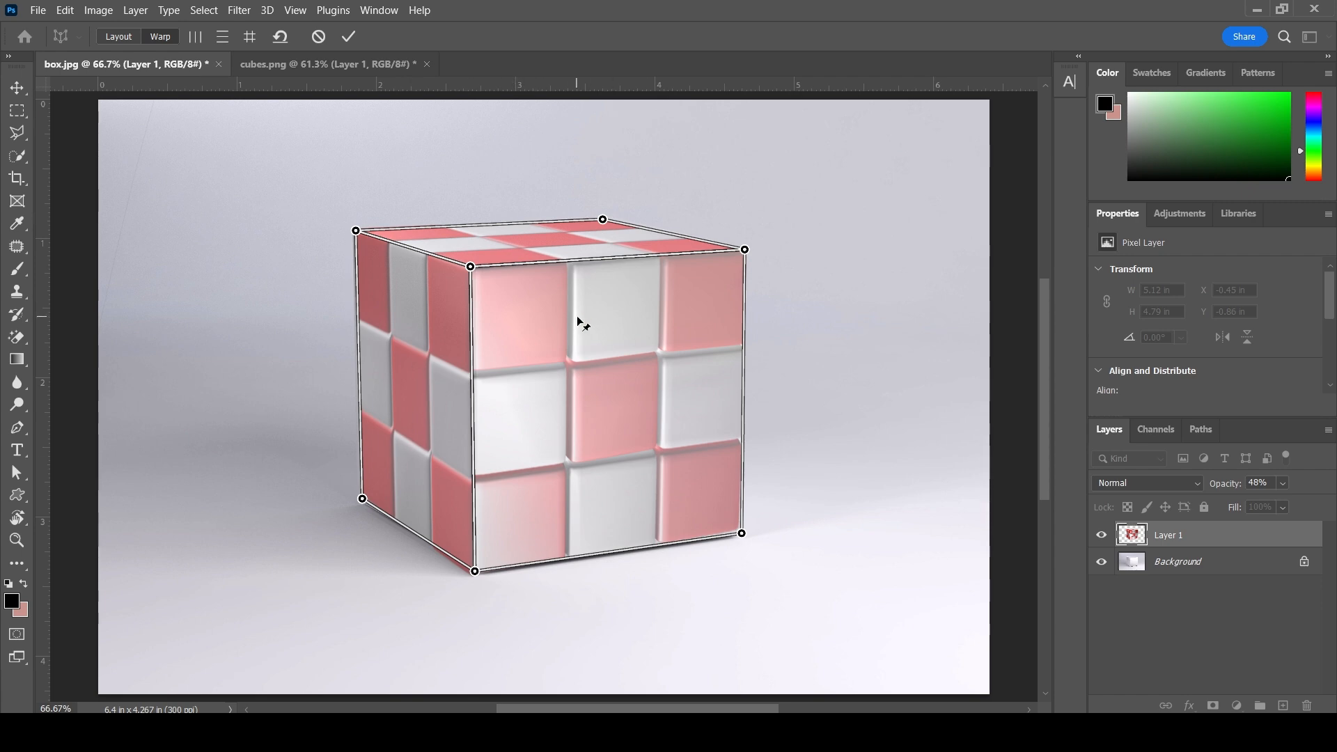
{"action": "left_click", "coordinate": [348, 36]}
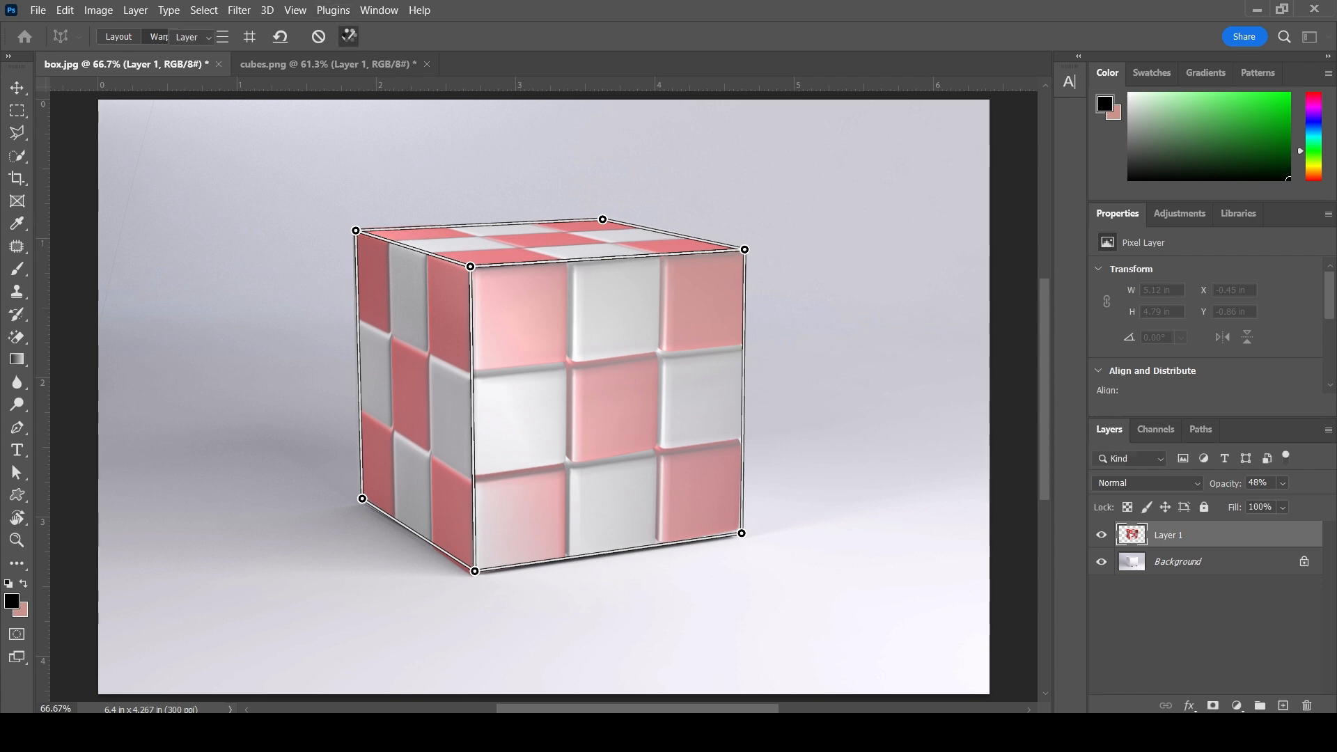
- Restore the cube layer's opacity to 100% and compare the cube with the white box by hiding and showing Layer 1
{"action": "left_click_drag", "start_coordinate": [1218, 486], "coordinate": [1269, 485]}
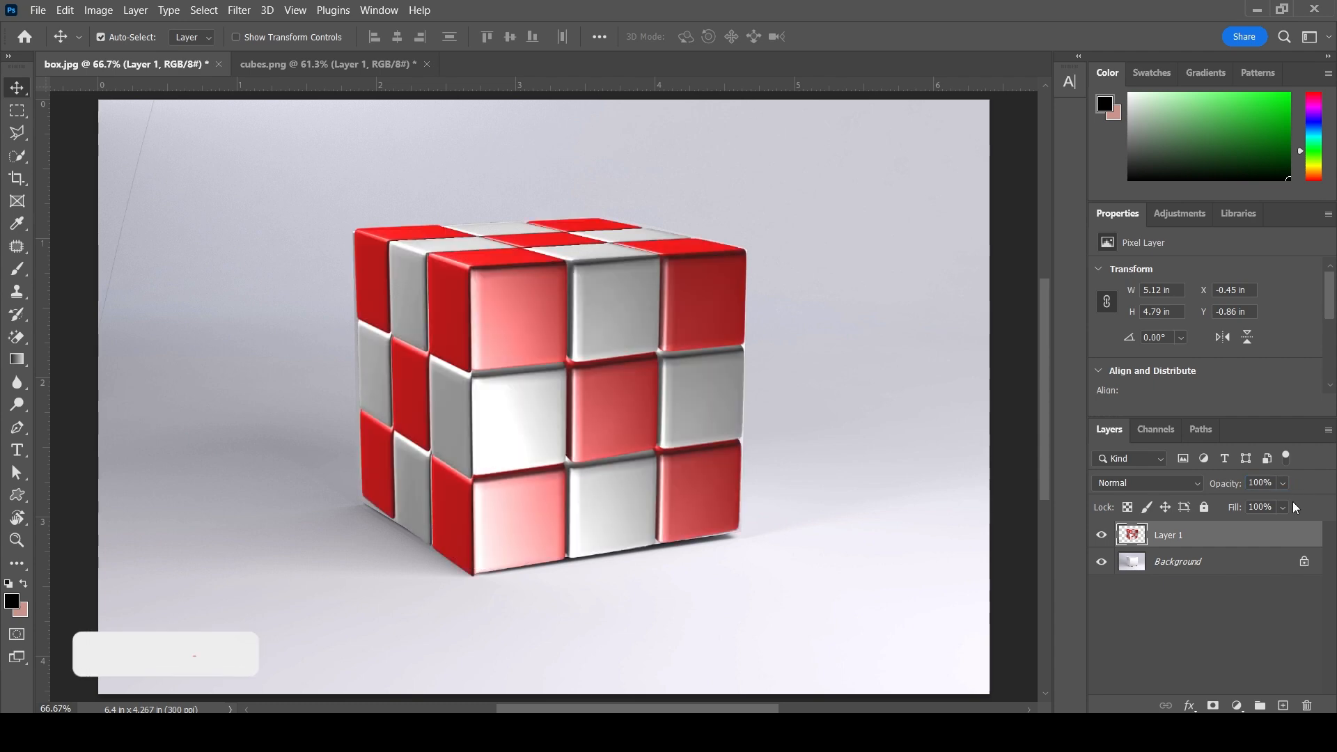
{"action": "left_click", "coordinate": [1106, 536]}
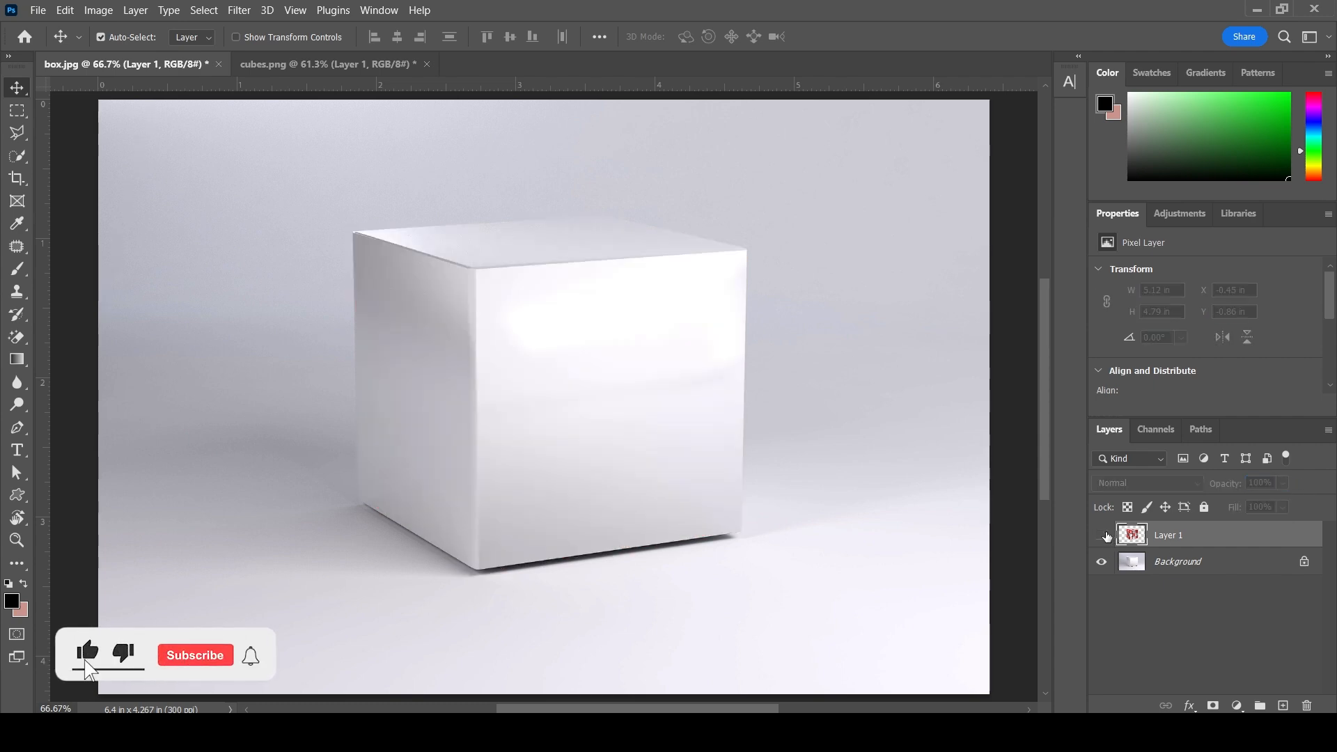
{"action": "left_click", "coordinate": [1106, 535]}
{"action": "left_click", "coordinate": [1107, 535]}
{"action": "left_click", "coordinate": [1106, 536]}
- Move the checkered cube aside from the white box and erase the stray thin line beside it on Layer 1
{"action": "left_click_drag", "start_coordinate": [611, 403], "coordinate": [795, 493]}
{"action": "left_click_drag", "start_coordinate": [759, 583], "coordinate": [754, 566]}
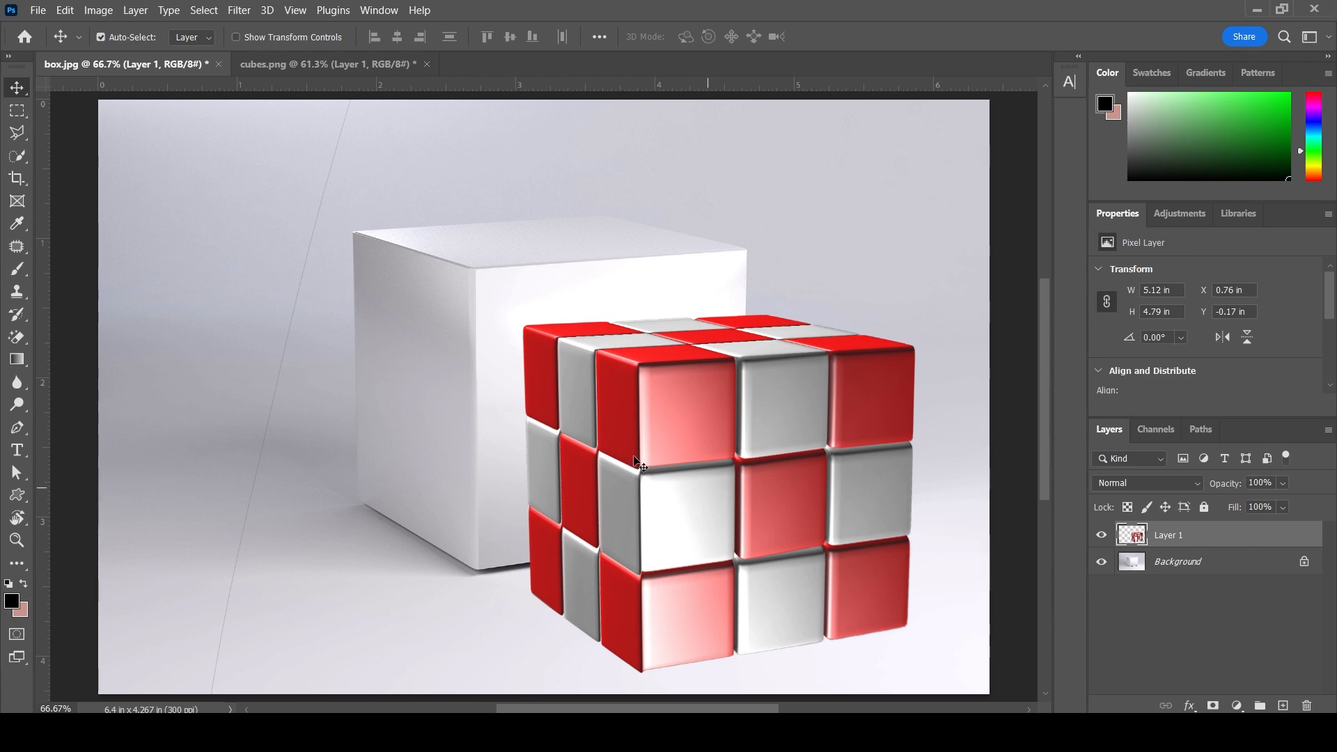
{"action": "key", "text": "z"}
{"action": "right_click", "coordinate": [533, 397]}
{"action": "left_click", "coordinate": [553, 410]}
{"action": "left_click_drag", "start_coordinate": [553, 411], "coordinate": [550, 383]}
{"action": "key", "text": "v"}
{"action": "left_click_drag", "start_coordinate": [685, 439], "coordinate": [674, 431]}
{"action": "key", "text": "e"}
{"action": "key", "text": "shift+e"}
{"action": "left_click_drag", "start_coordinate": [425, 143], "coordinate": [446, 613]}
- Move the checkered cube back over the white box and nudge it left and down until it covers the box
{"action": "key", "text": "v"}
{"action": "mouse_move", "coordinate": [749, 501]}
{"action": "left_mouse_down"}
{"action": "mouse_move", "coordinate": [483, 496]}
{"action": "mouse_move", "coordinate": [606, 513]}
{"action": "mouse_move", "coordinate": [783, 467]}
{"action": "mouse_move", "coordinate": [558, 376]}
{"action": "mouse_move", "coordinate": [651, 447]}
{"action": "left_mouse_up"}
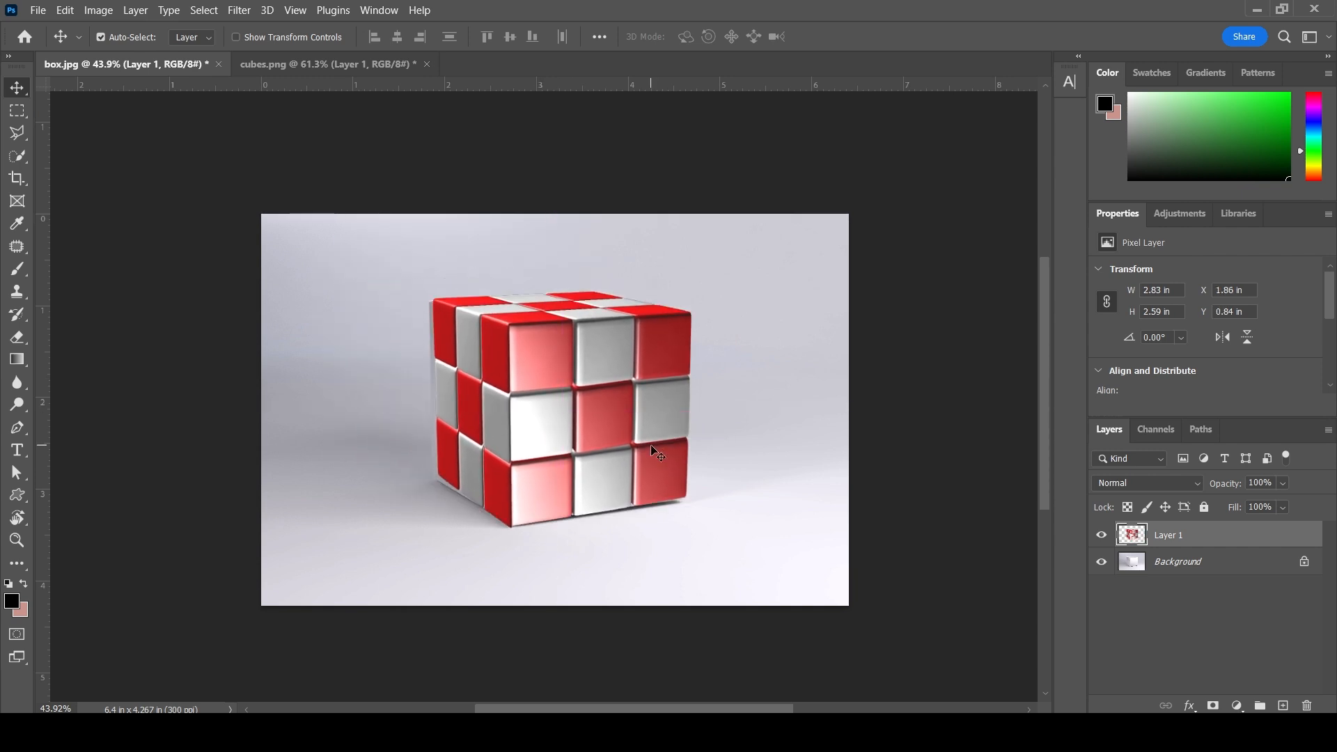
{"action": "key", "text": "Left"}
{"action": "key", "text": "Left"}
{"action": "key", "text": "Left"}
{"action": "key", "text": "Left"}
{"action": "key", "text": "Left"}
{"action": "key", "text": "Left"}
{"action": "key", "text": "Left"}
{"action": "key", "text": "Left"}
{"action": "key", "text": "Left"}
{"action": "key", "text": "Left"}
{"action": "key", "text": "Left"}
{"action": "key", "text": "Left"}
{"action": "key", "text": "Down"}
{"action": "key", "text": "Down"}
{"action": "key", "text": "Down"}
{"action": "key", "text": "Down"}
{"action": "key", "text": "Down"}
{"action": "key", "text": "Down"}
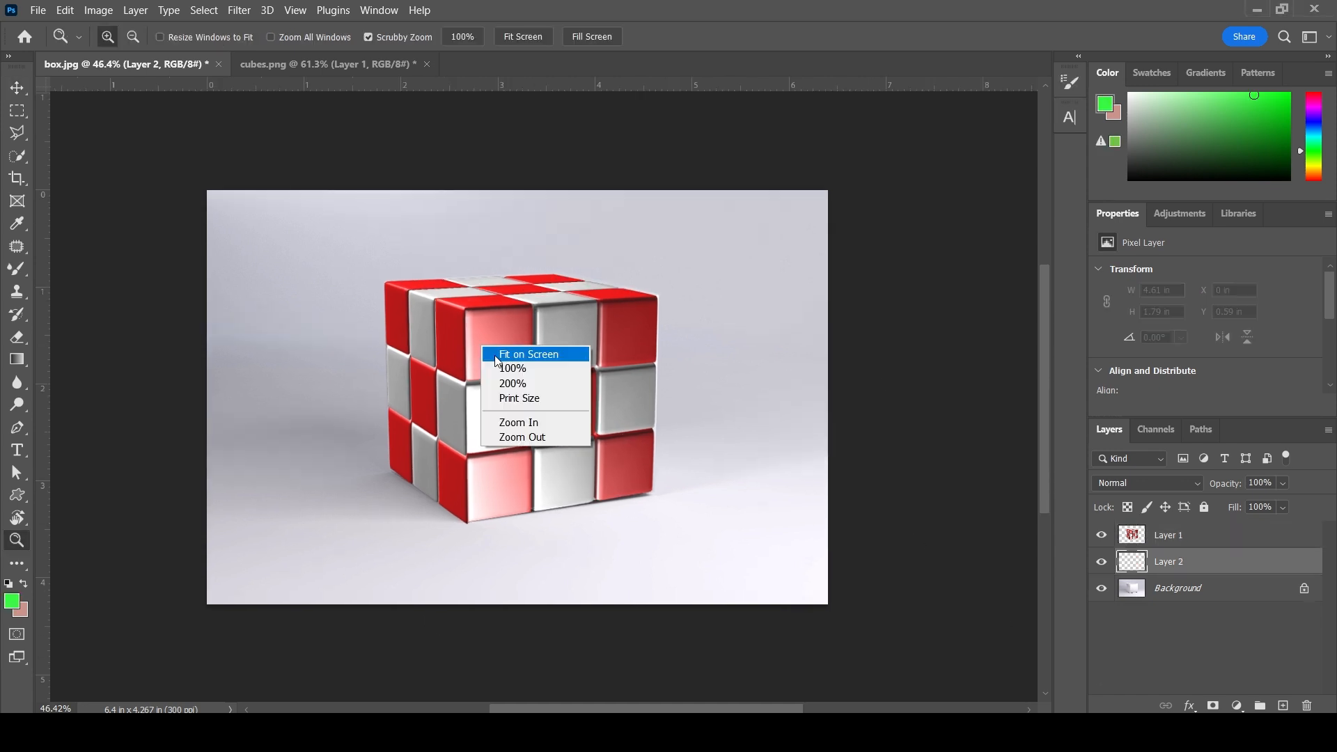
- Examine the checkered cube's edges and lower corners at a closer magnification for gaps against the white box
{"action": "left_click", "coordinate": [507, 409]}
{"action": "left_click", "coordinate": [516, 376]}
{"action": "left_click", "coordinate": [524, 387]}
{"action": "left_click_drag", "start_coordinate": [724, 295], "coordinate": [653, 429]}
{"action": "left_click_drag", "start_coordinate": [621, 524], "coordinate": [681, 272]}
{"action": "left_click_drag", "start_coordinate": [598, 459], "coordinate": [398, 511]}
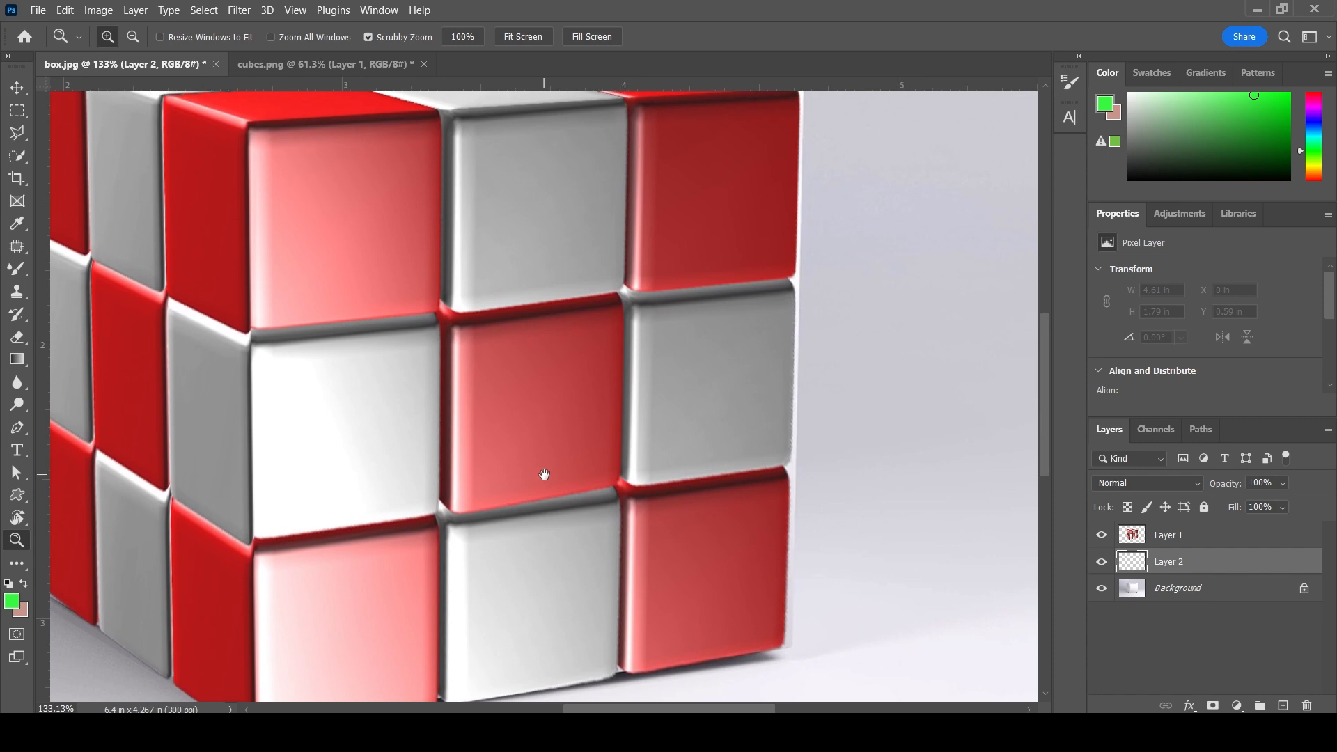
{"action": "right_click", "coordinate": [538, 389]}
{"action": "left_click", "coordinate": [561, 392]}
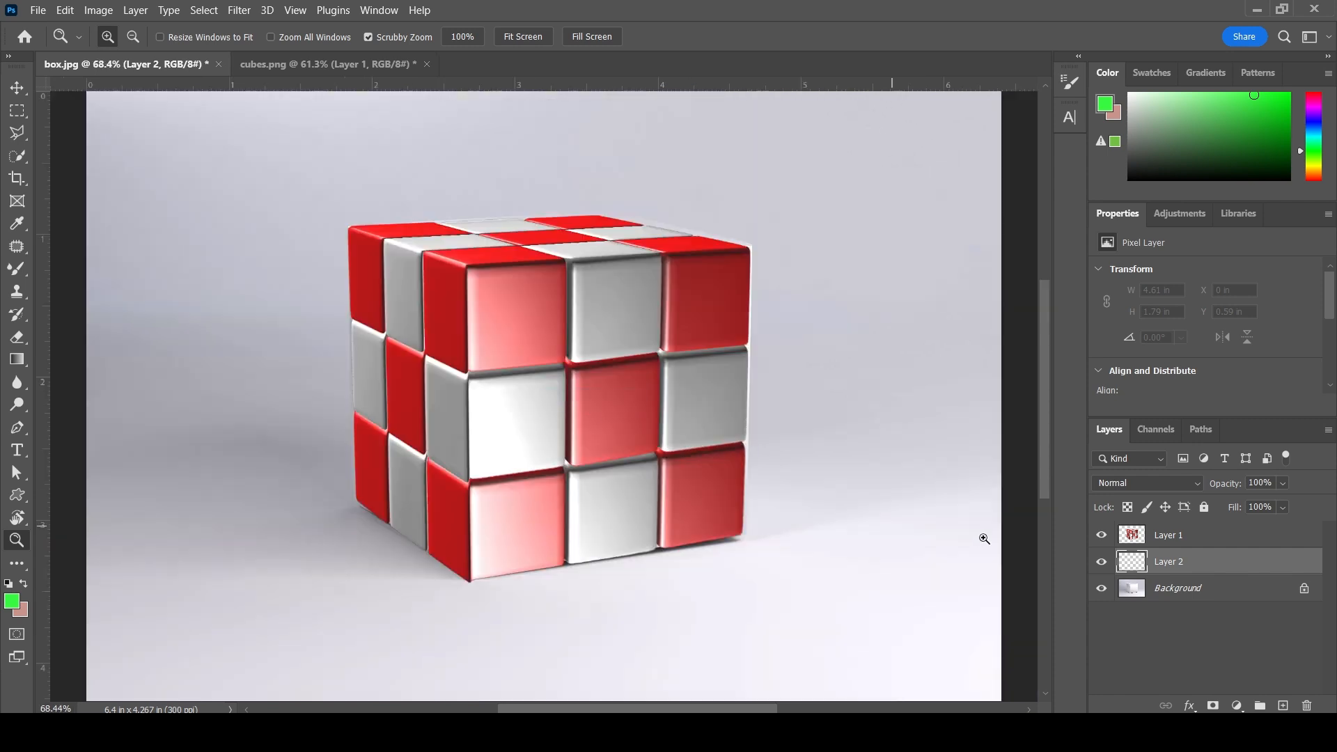
- Toggle Layer 1's visibility to compare the image with and without the checkered cube
{"action": "left_click", "coordinate": [1101, 534]}
{"action": "left_click", "coordinate": [1101, 533]}
{"action": "left_click", "coordinate": [1101, 534]}
{"action": "left_click", "coordinate": [1101, 533]}
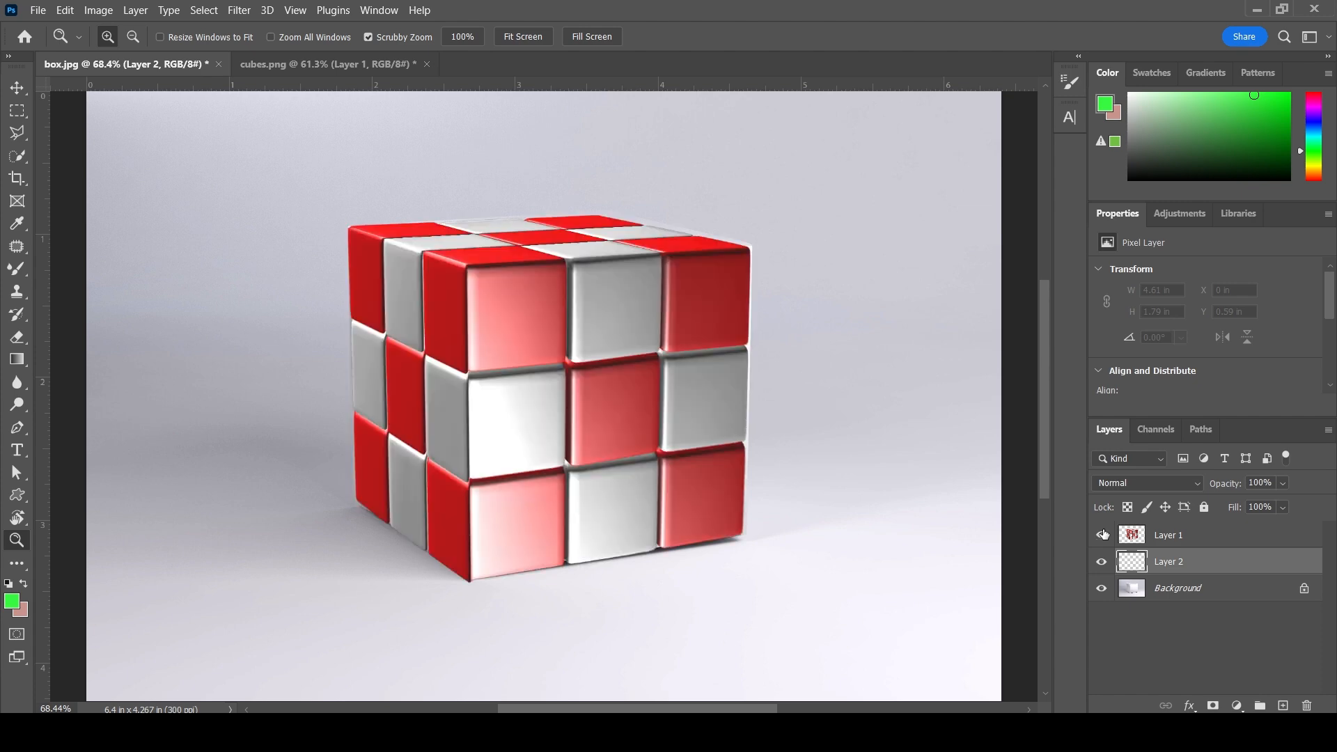